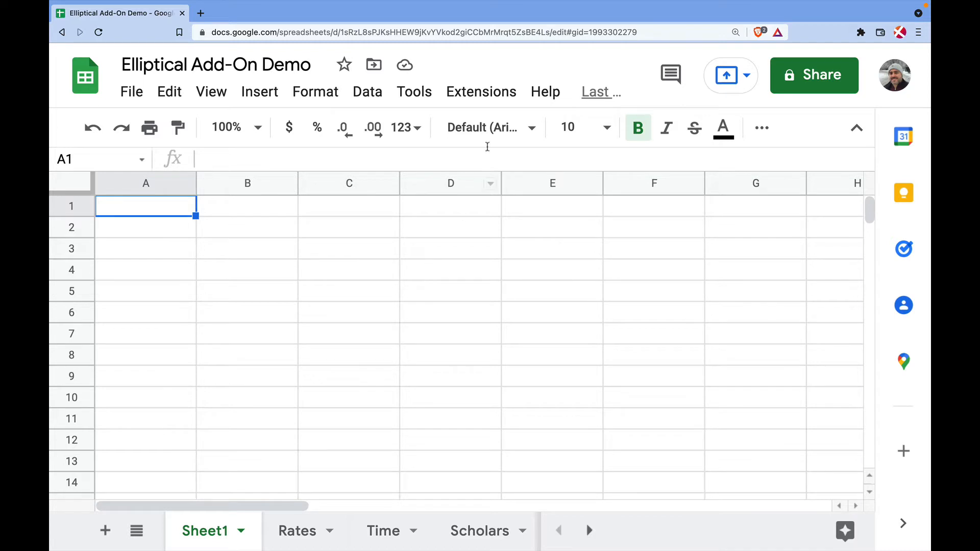
# Search the add-on marketplace for the Elliptical add-on and view its details
pyautogui.click(481, 97)
pyautogui.moveTo(498, 128)
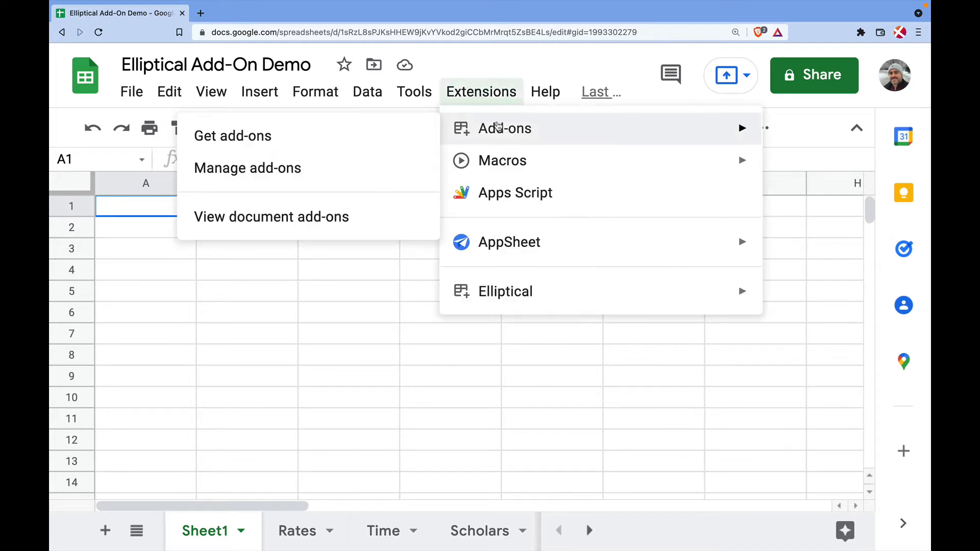
pyautogui.click(356, 136)
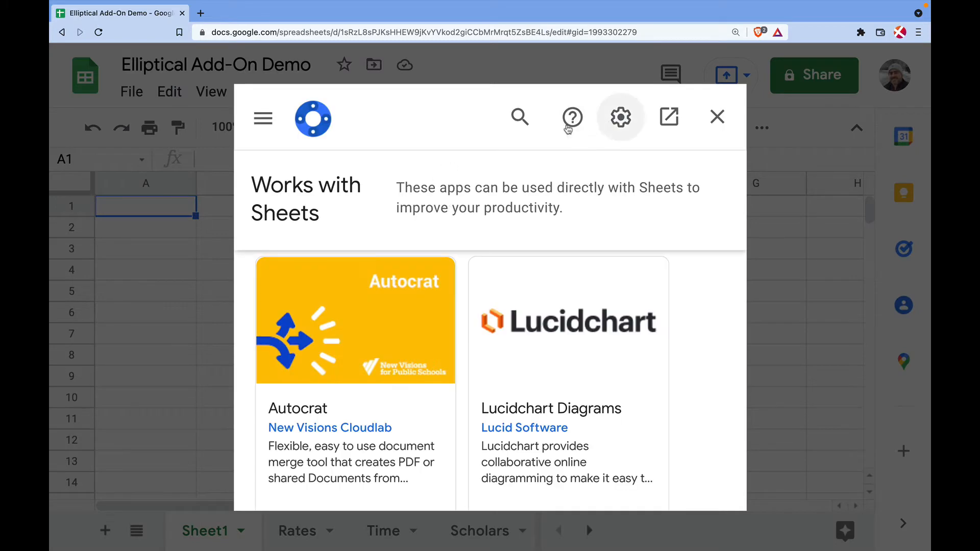
pyautogui.click(520, 118)
pyautogui.write('elli[tica')
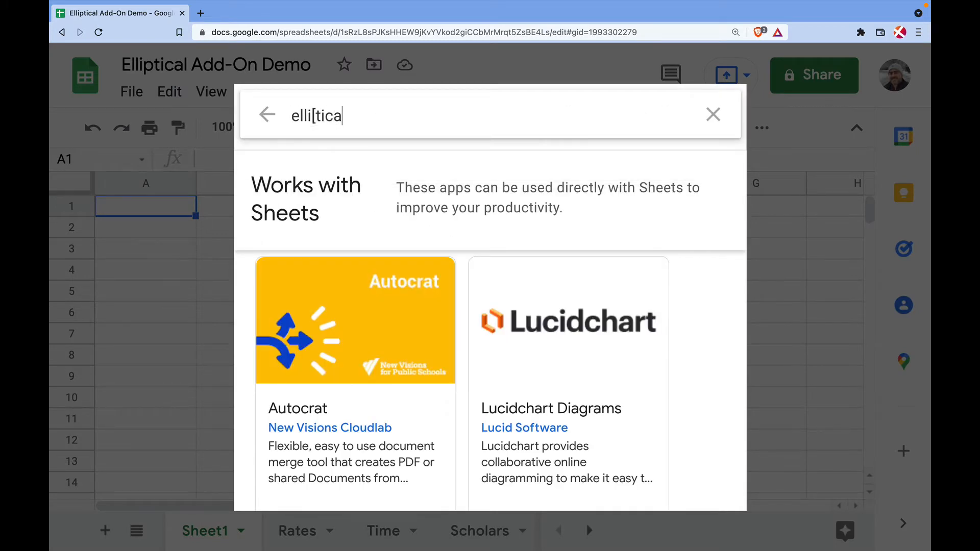
pyautogui.press('BackSpace')
pyautogui.press('BackSpace')
pyautogui.press('BackSpace')
pyautogui.press('BackSpace')
pyautogui.press('BackSpace')
pyautogui.write('ptical')
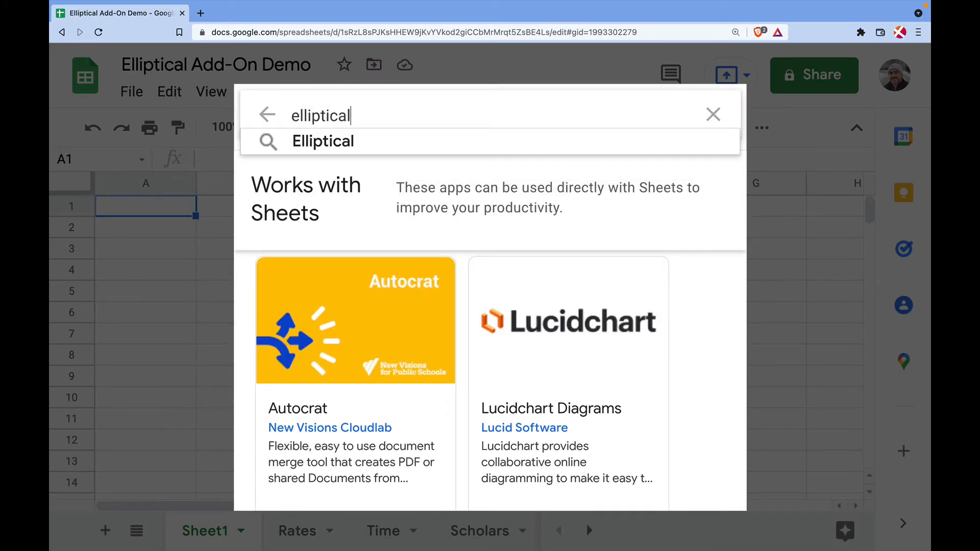
pyautogui.press('Return')
pyautogui.click(359, 310)
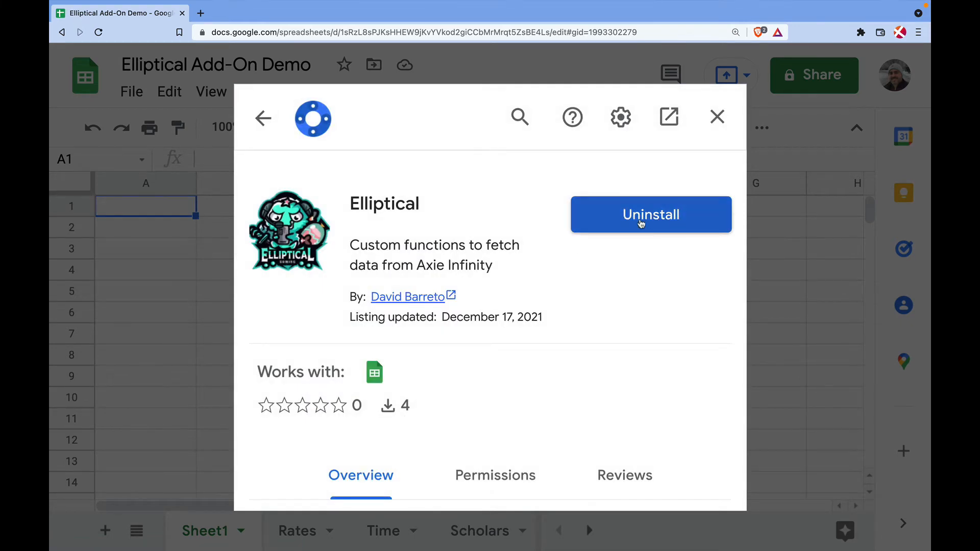
pyautogui.click(716, 117)
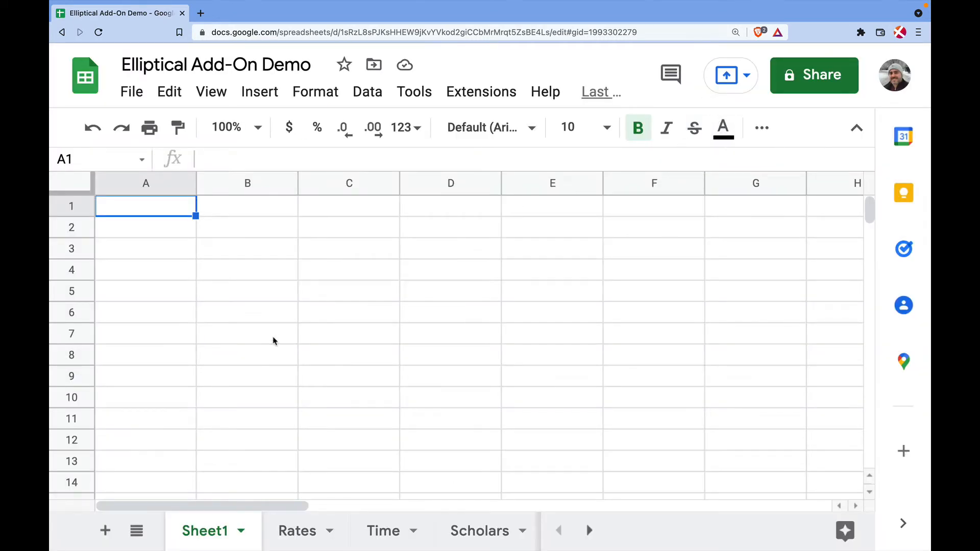
# Enter Crypto in A1 and BTC, ETH, SOL, AVAX, AXS, AAVE, GALA in A2:A8
pyautogui.write('Crypto')
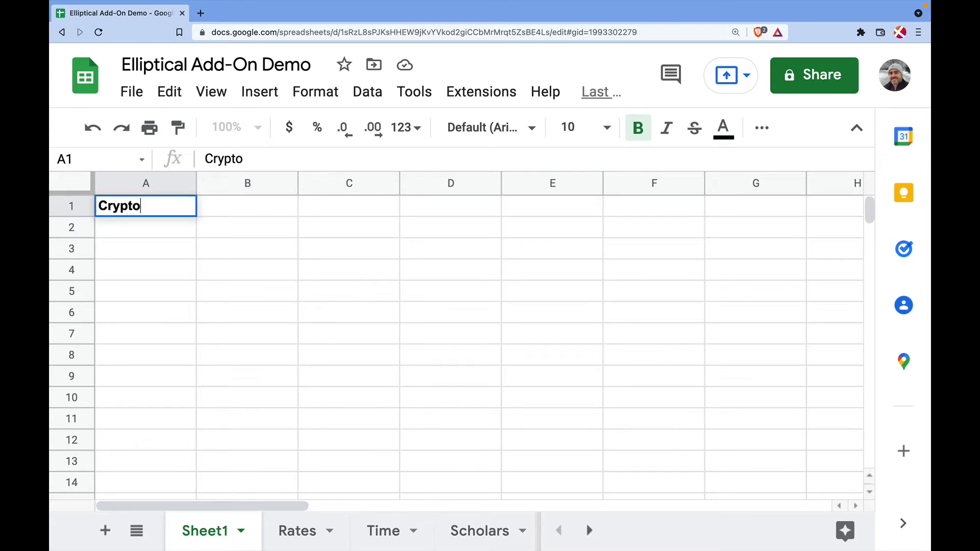
pyautogui.press('Return')
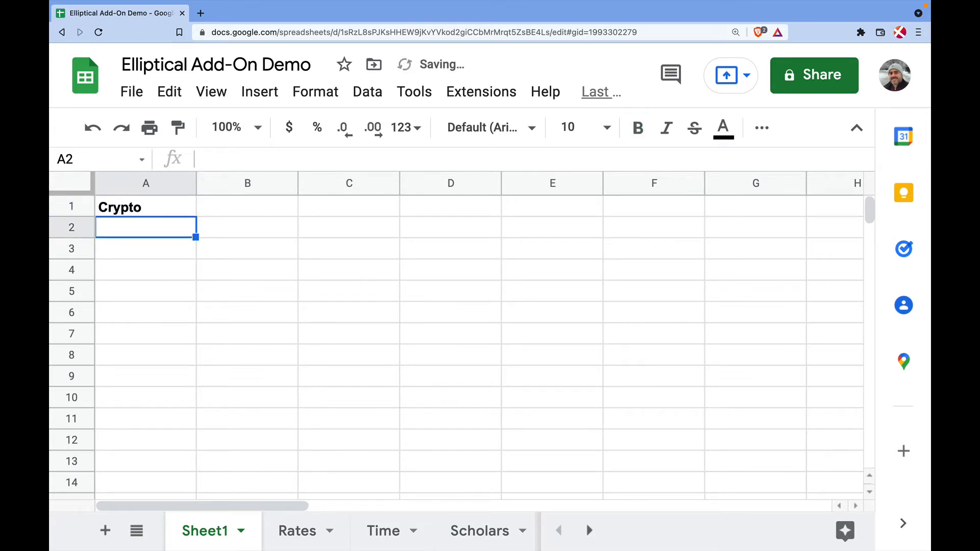
pyautogui.write('BTC')
pyautogui.press('Return')
pyautogui.write('ETH')
pyautogui.press('Return')
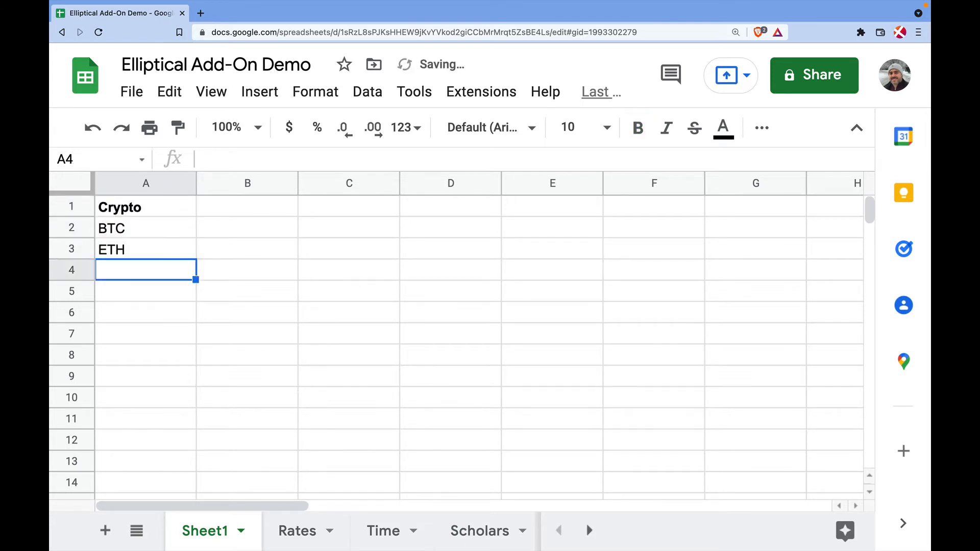
pyautogui.write('SOL')
pyautogui.press('Return')
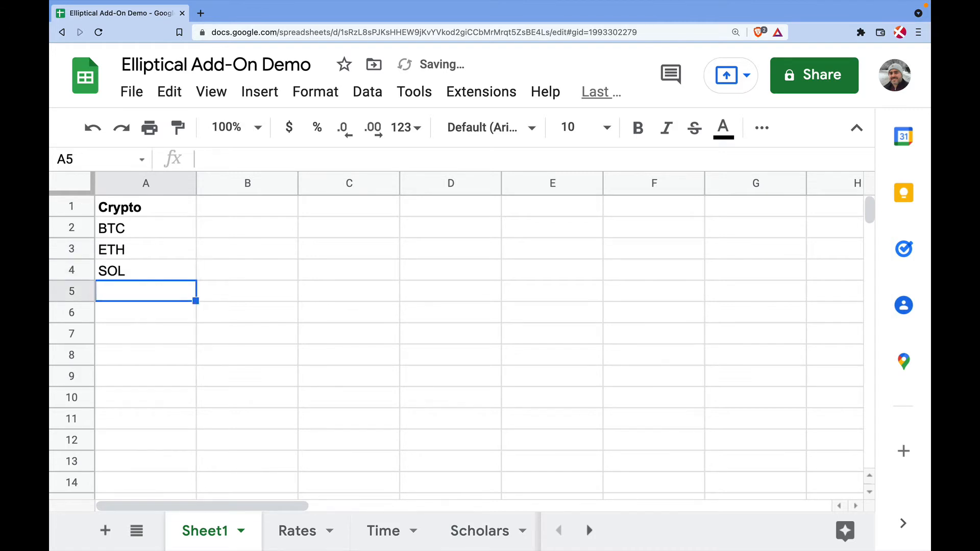
pyautogui.write('AVAX')
pyautogui.press('Return')
pyautogui.write('AXS')
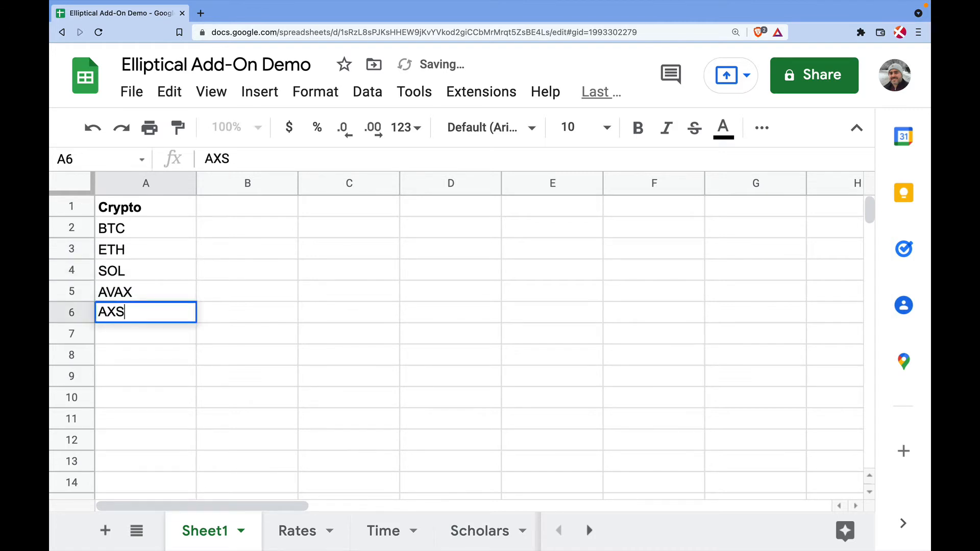
pyautogui.press('Return')
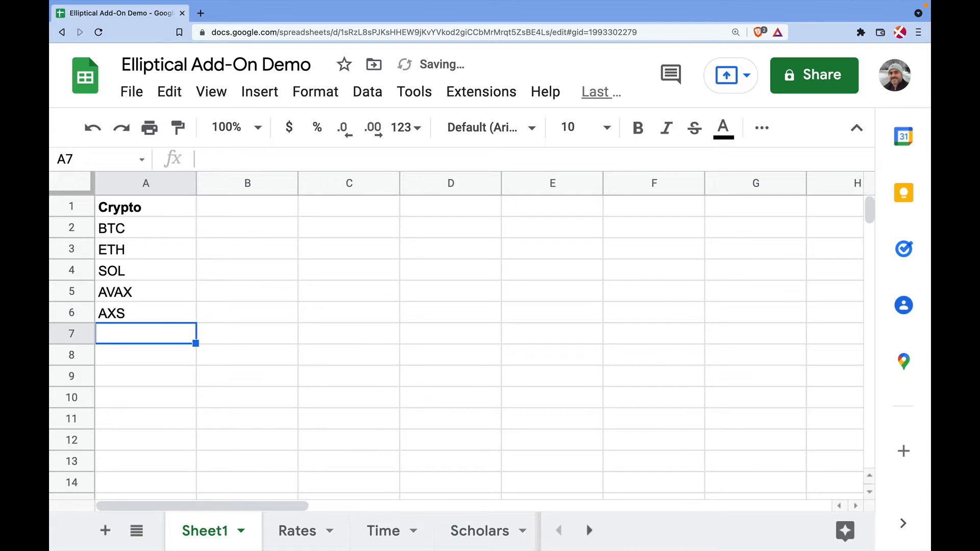
pyautogui.write('AAVE')
pyautogui.press('Return')
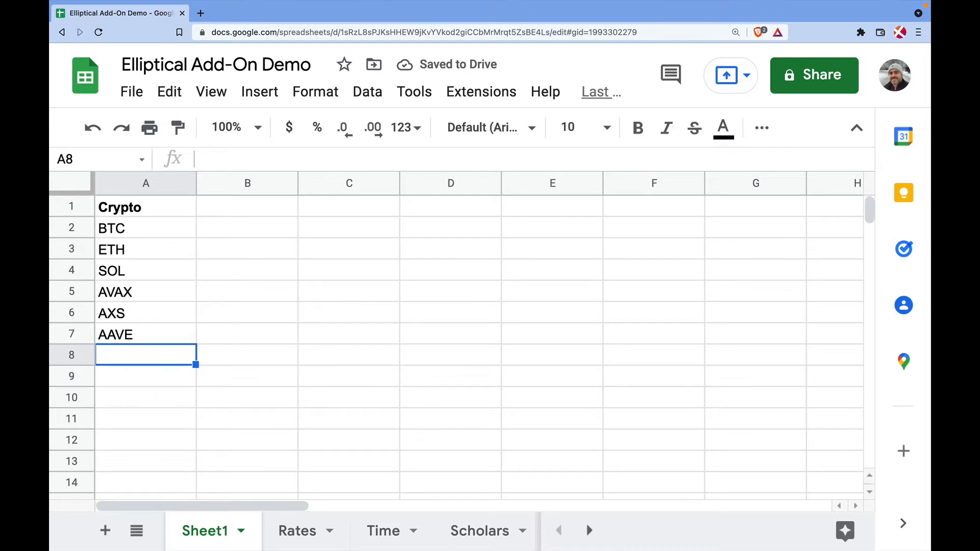
pyautogui.write('GALA')
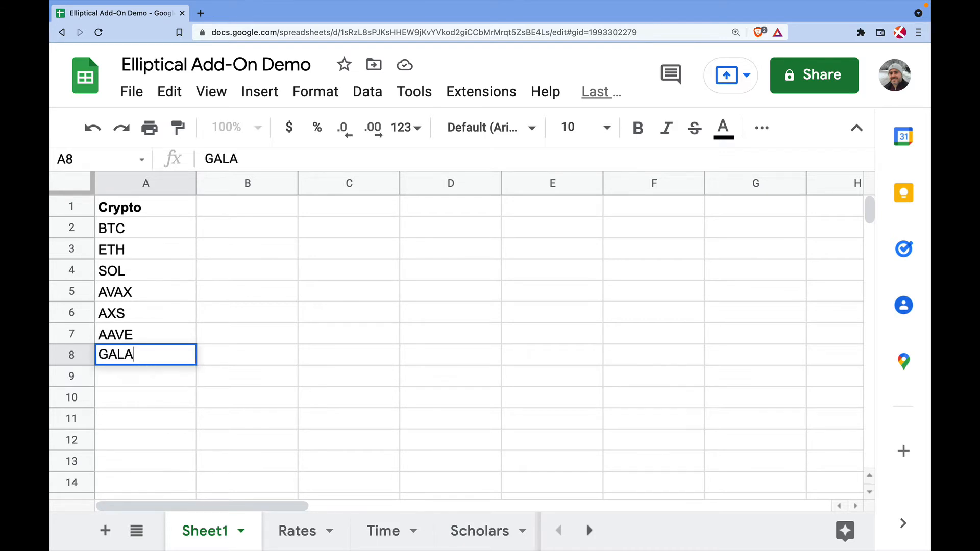
pyautogui.press('Return')
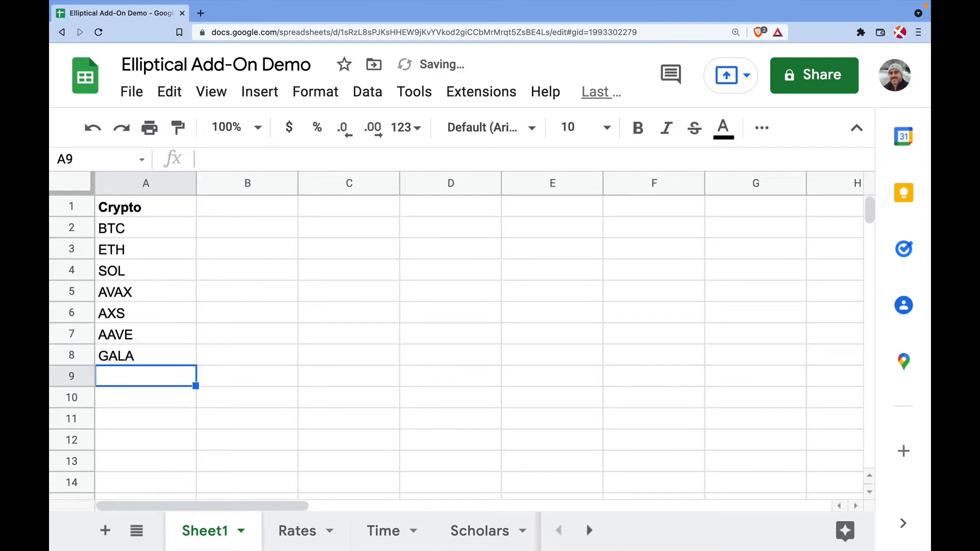
pyautogui.click(230, 209)
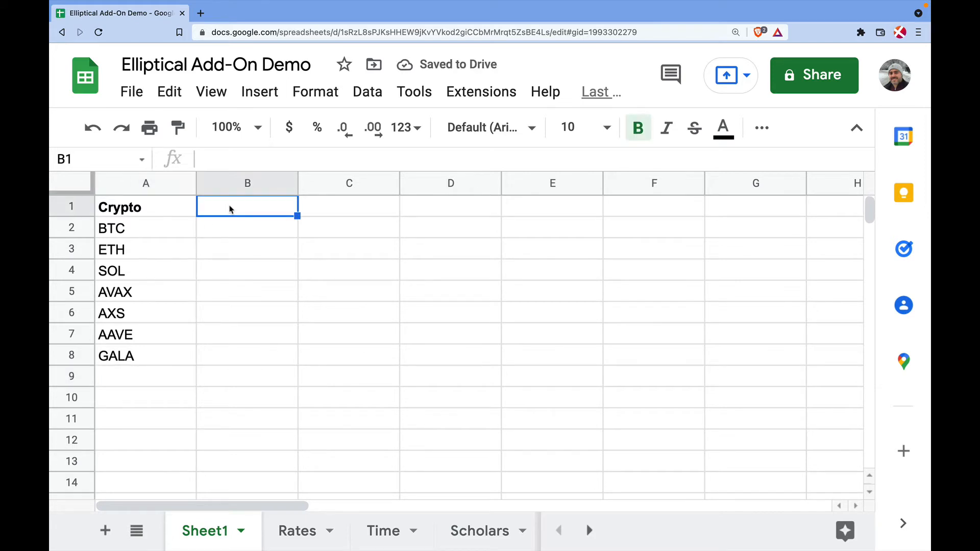
# Enter the header Tokens in B1, correcting the typo
pyautogui.write('Toekn')
pyautogui.press('BackSpace')
pyautogui.press('BackSpace')
pyautogui.press('BackSpace')
pyautogui.write('ken')
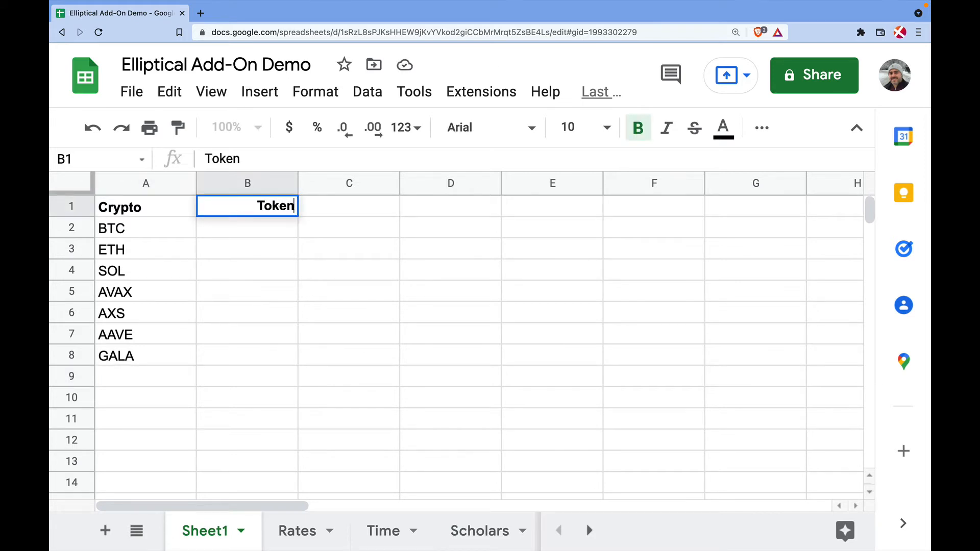
pyautogui.press('Return')
pyautogui.press('Up')
pyautogui.click(253, 159)
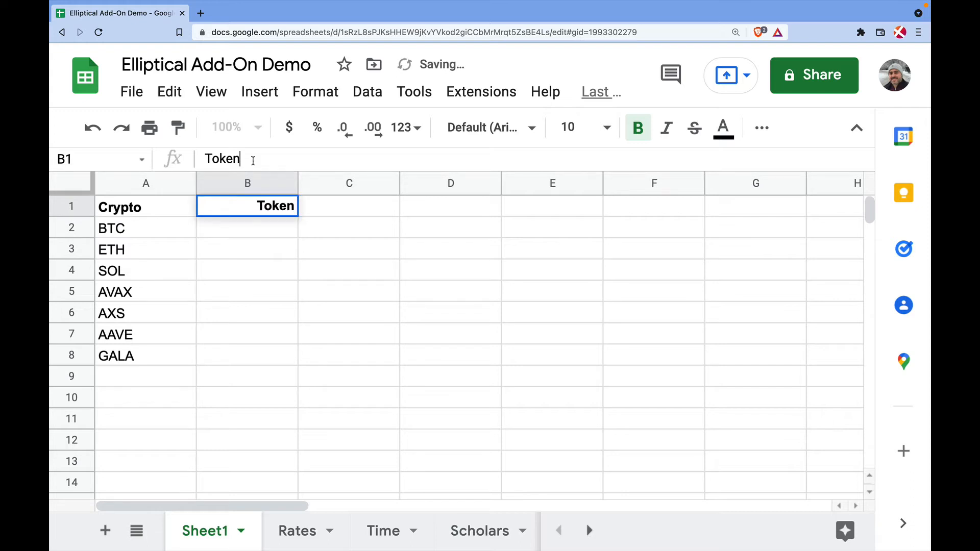
pyautogui.write('s')
pyautogui.press('Return')
# Enter token amounts 0.85, 2.5, 110, 150, 90, 87 and 10000 in B2:B8
pyautogui.write('0.85')
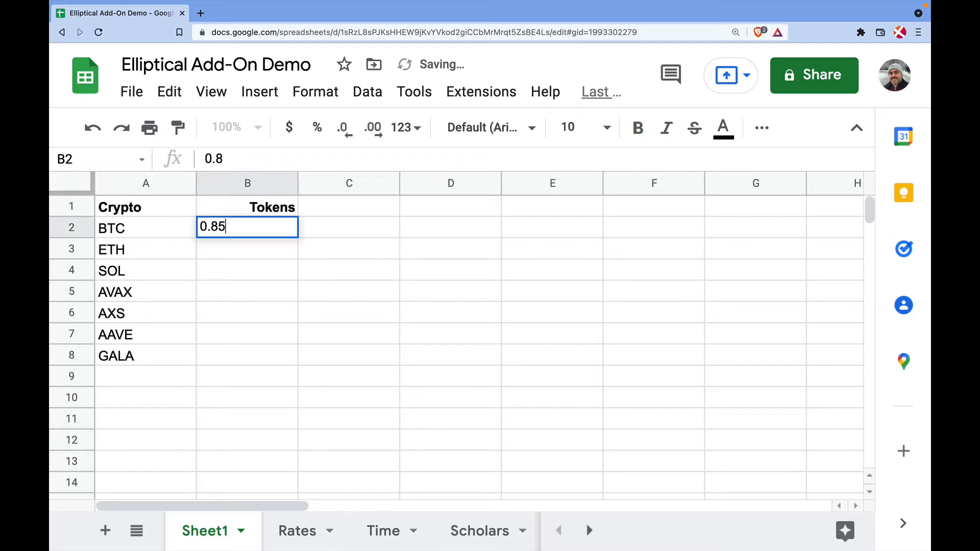
pyautogui.press('Return')
pyautogui.write('2.5')
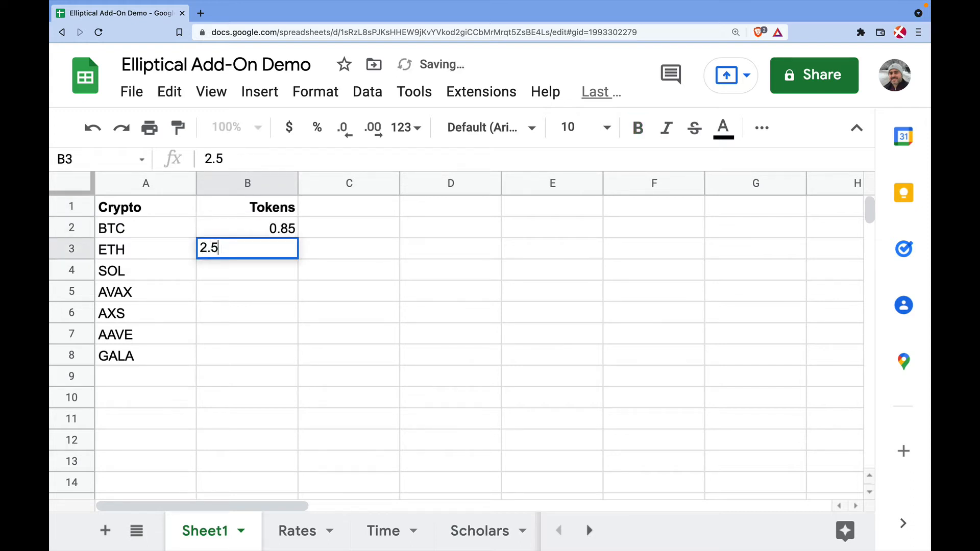
pyautogui.press('Return')
pyautogui.write('110')
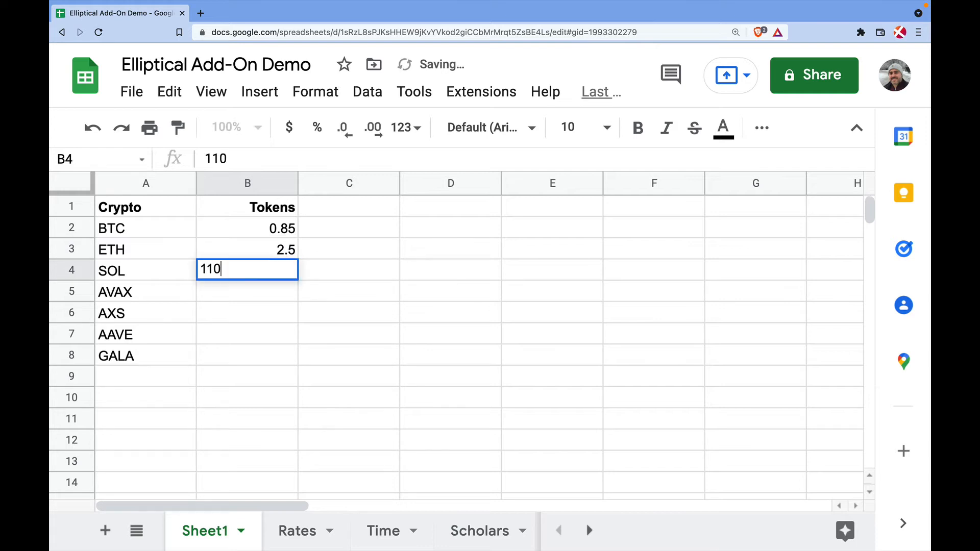
pyautogui.press('Return')
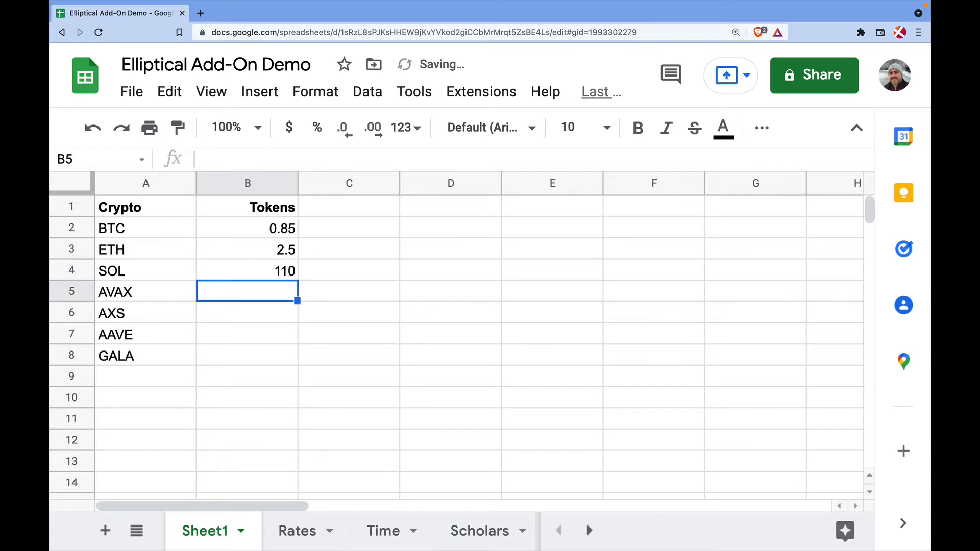
pyautogui.write('150')
pyautogui.press('Return')
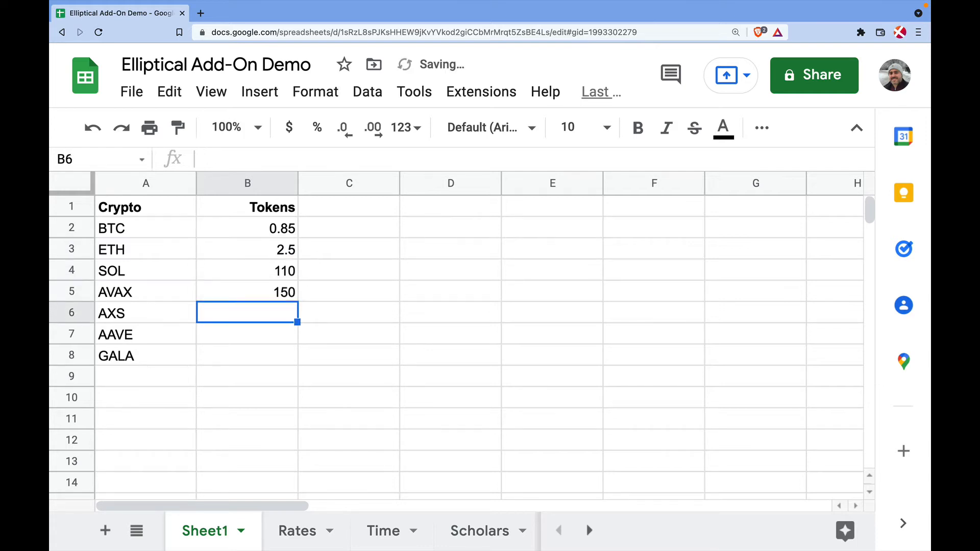
pyautogui.write('90')
pyautogui.press('Return')
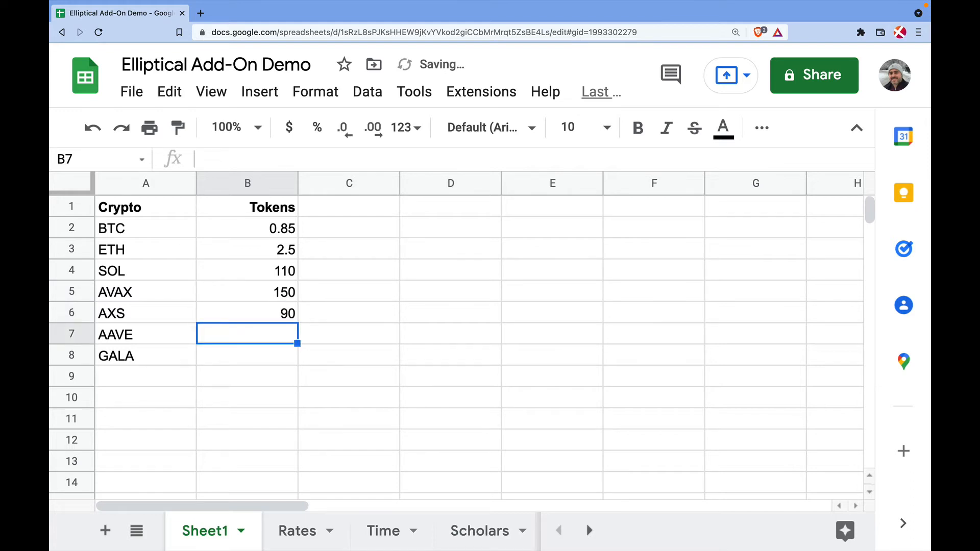
pyautogui.write('87')
pyautogui.press('Return')
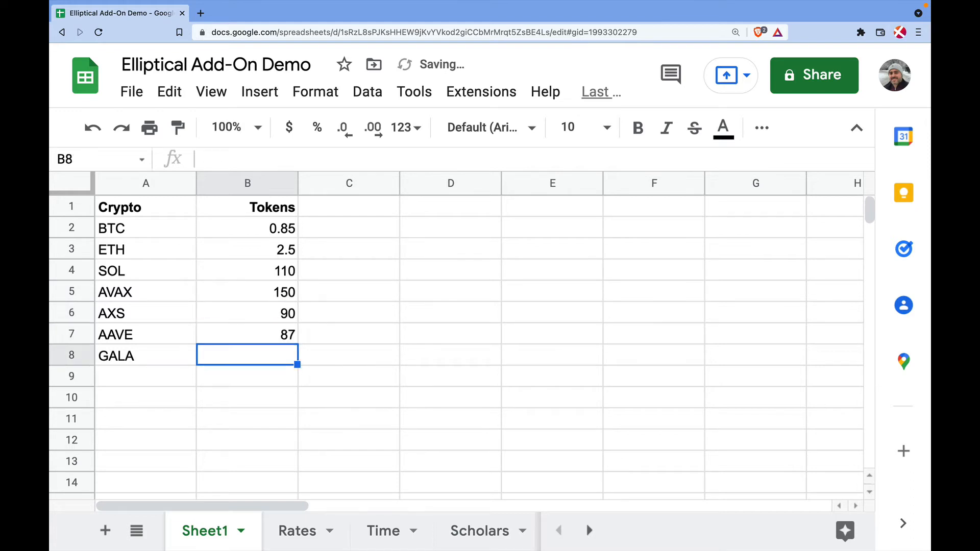
pyautogui.write('10000')
pyautogui.press('Return')
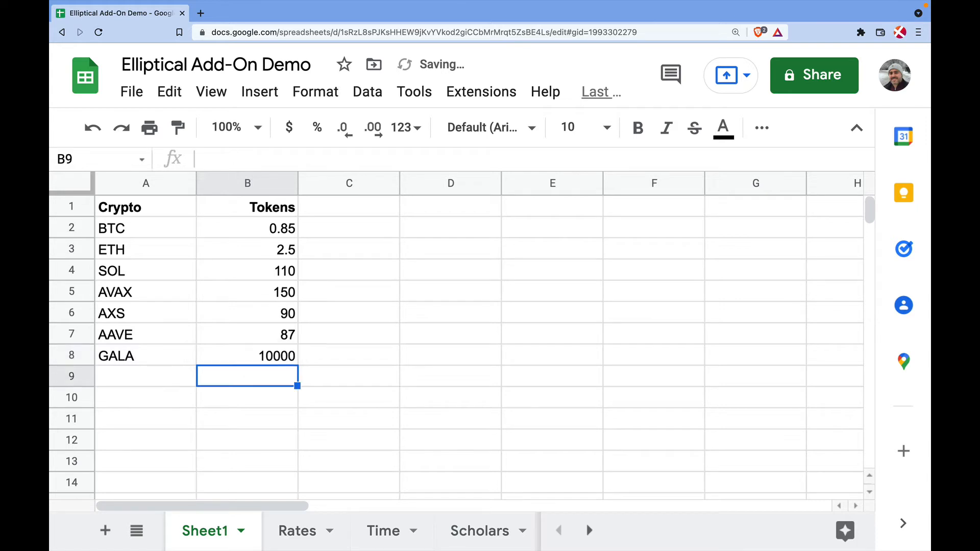
# Add a bold, right-aligned Price header in C1
pyautogui.click(355, 213)
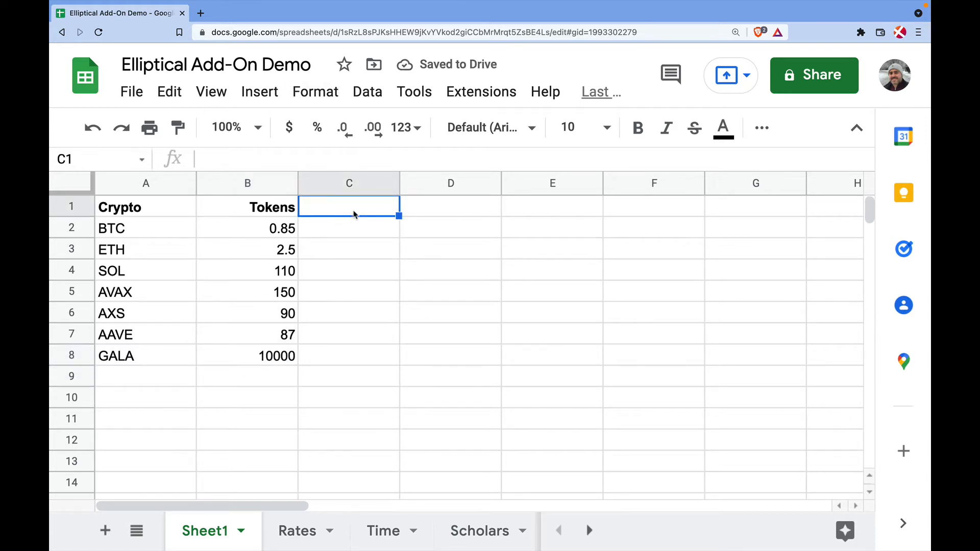
pyautogui.write('Price')
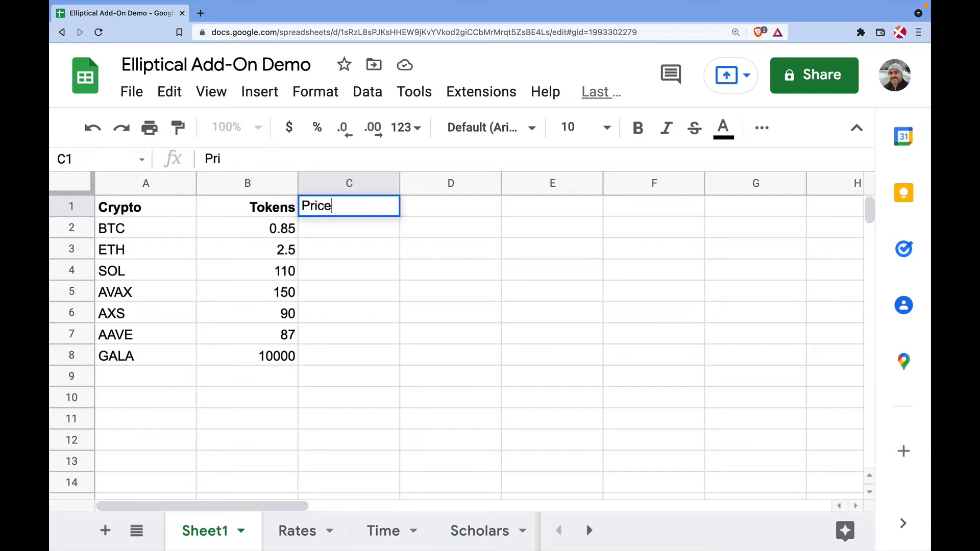
pyautogui.press('Return')
pyautogui.press('Up')
pyautogui.click(638, 128)
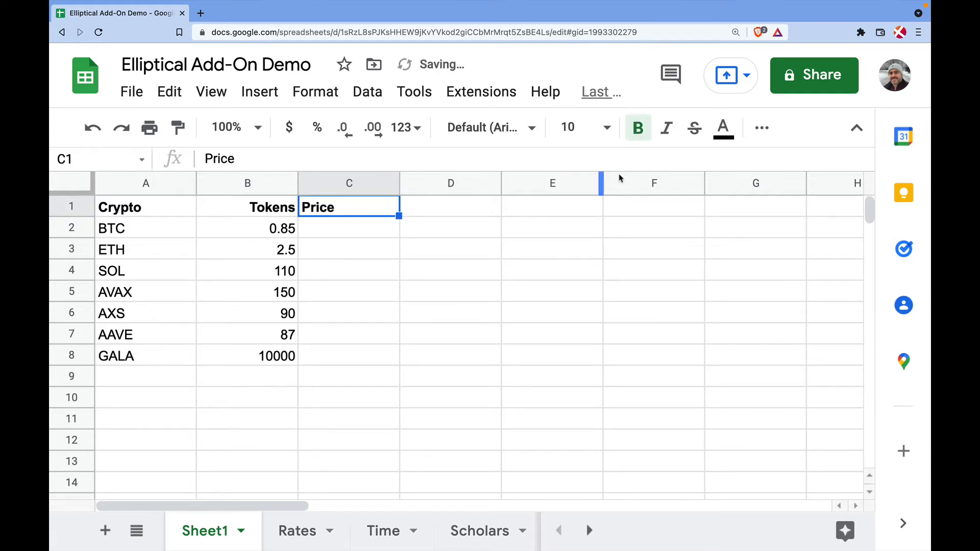
pyautogui.click(760, 129)
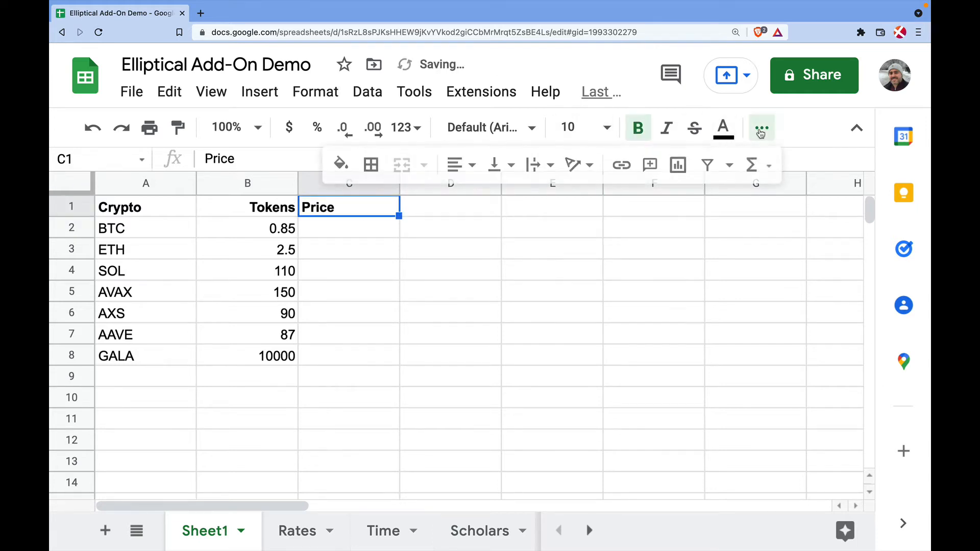
pyautogui.click(459, 165)
pyautogui.click(505, 198)
# Enter =ELP_COIN_PRICE(A2) in C2 and fill it down to C8
pyautogui.click(349, 234)
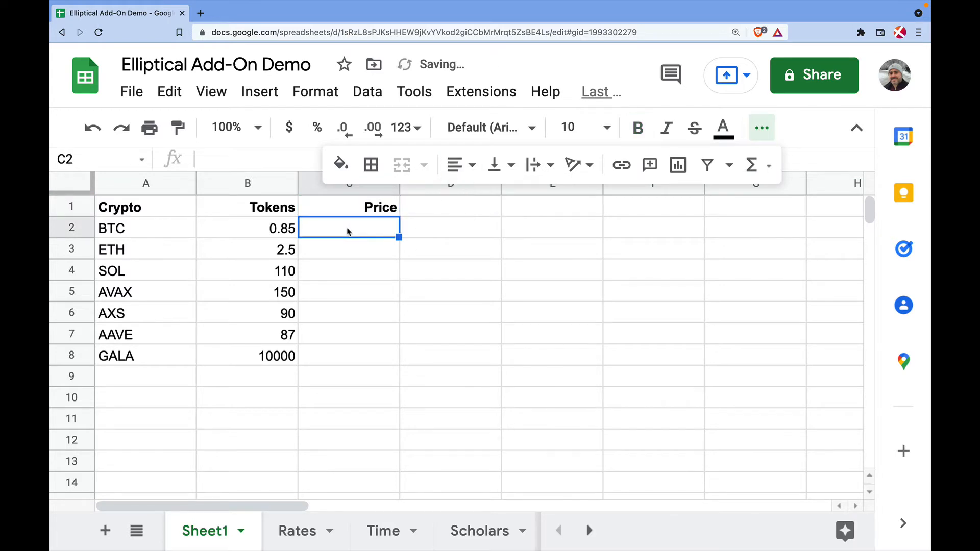
pyautogui.write('=ELP')
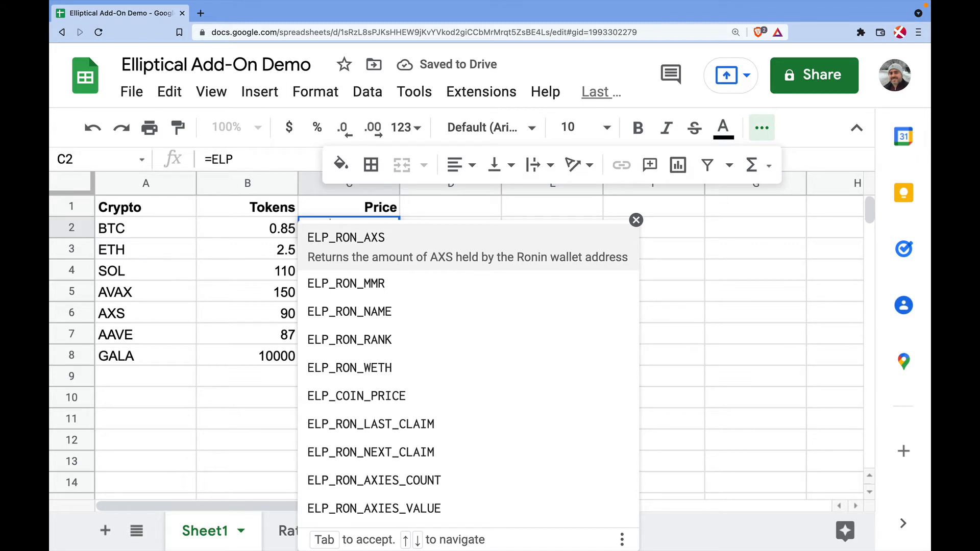
pyautogui.write('_C')
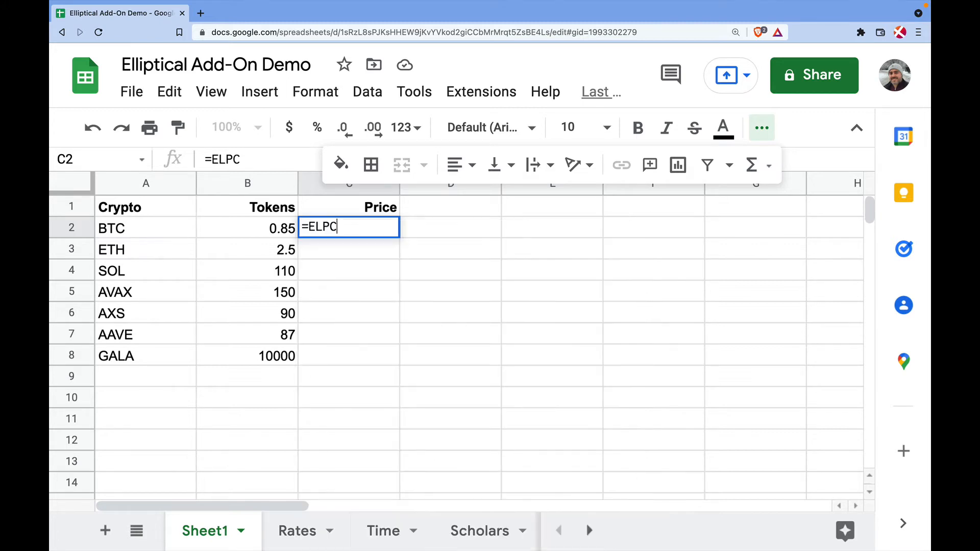
pyautogui.press('BackSpace')
pyautogui.write('_C')
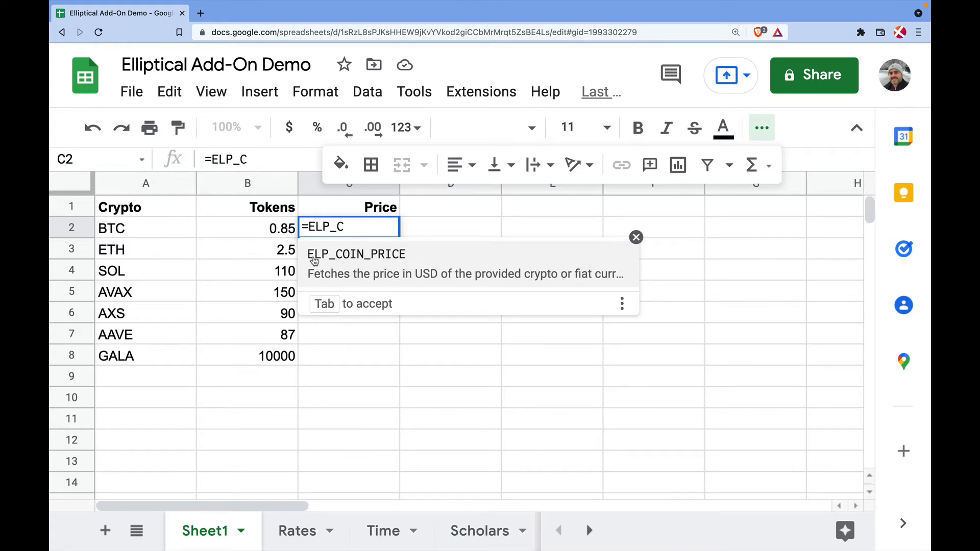
pyautogui.click(431, 264)
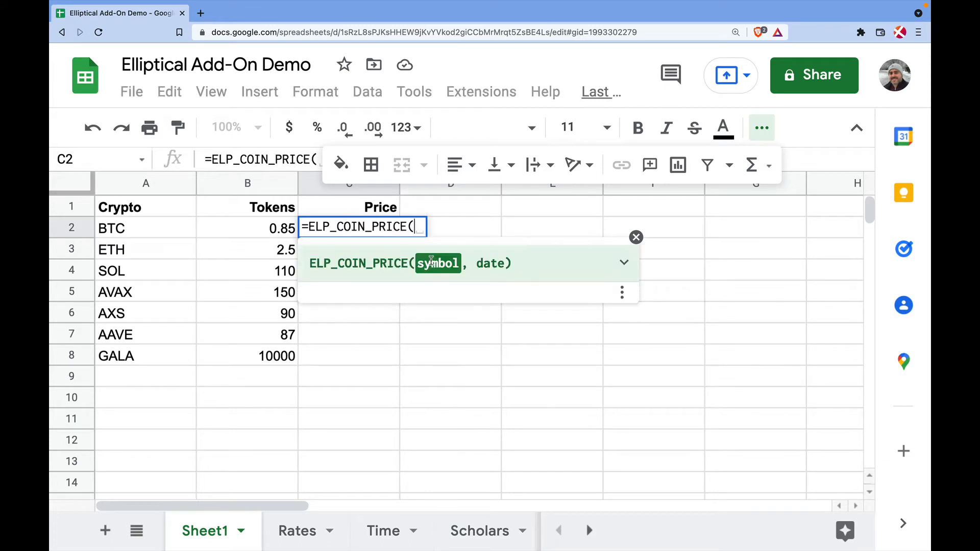
pyautogui.click(141, 231)
pyautogui.write('_)')
pyautogui.press('BackSpace')
pyautogui.press('BackSpace')
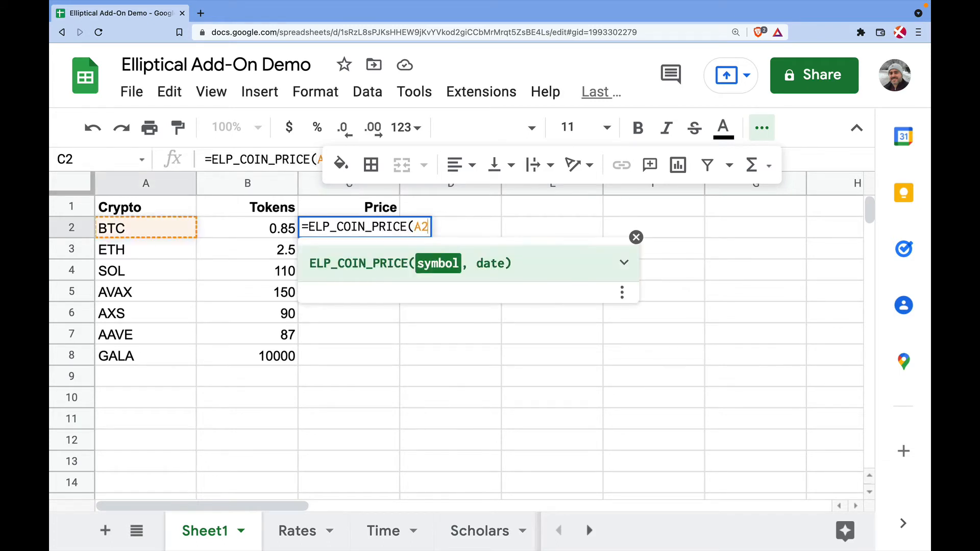
pyautogui.write(')')
pyautogui.press('Return')
pyautogui.click(375, 233)
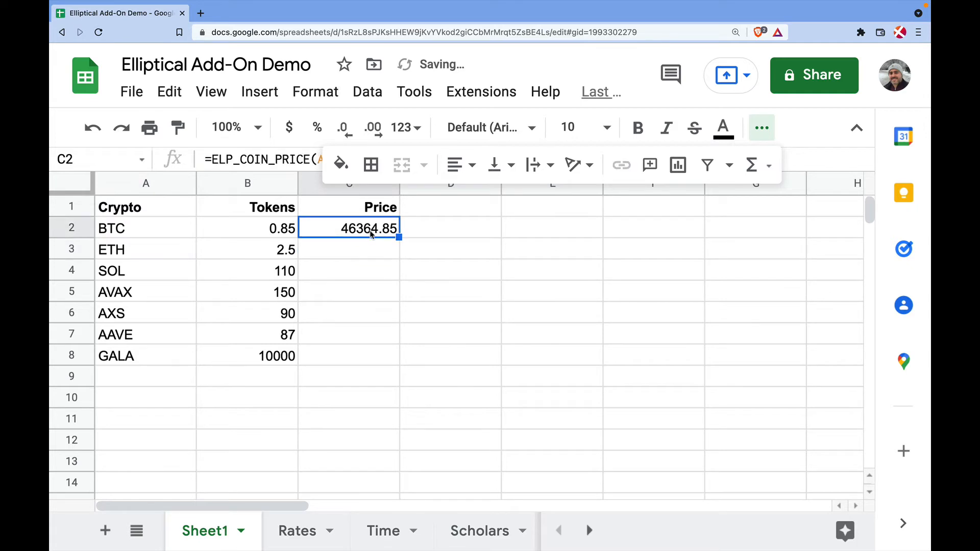
pyautogui.moveTo(400, 237); pyautogui.dragTo(385, 357)
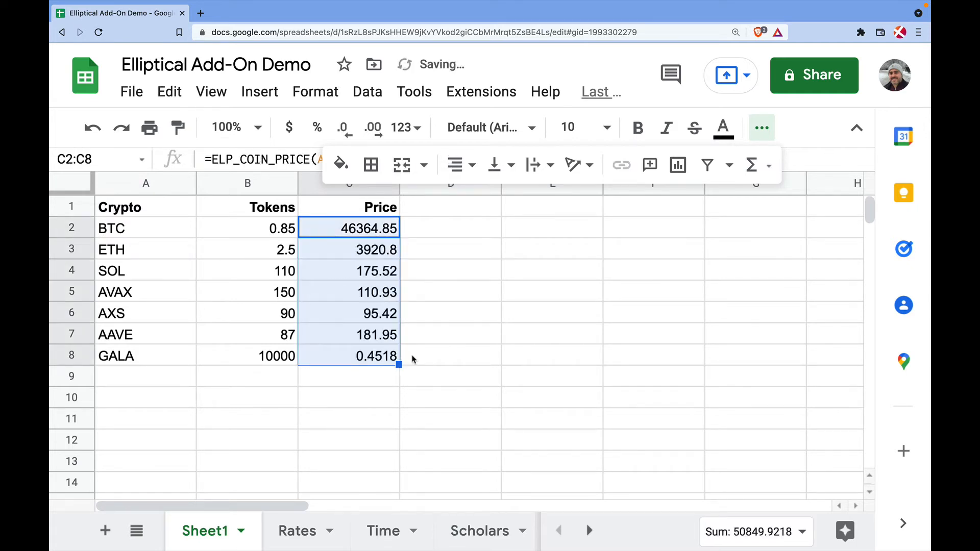
# Format the C2:C8 prices as currency, showing BTC at $46,364.85
pyautogui.click(315, 92)
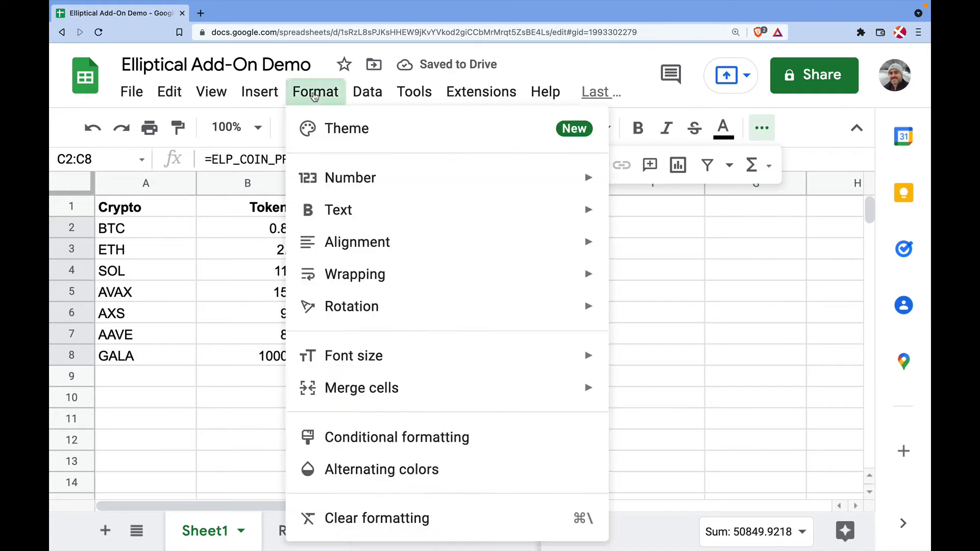
pyautogui.moveTo(361, 186)
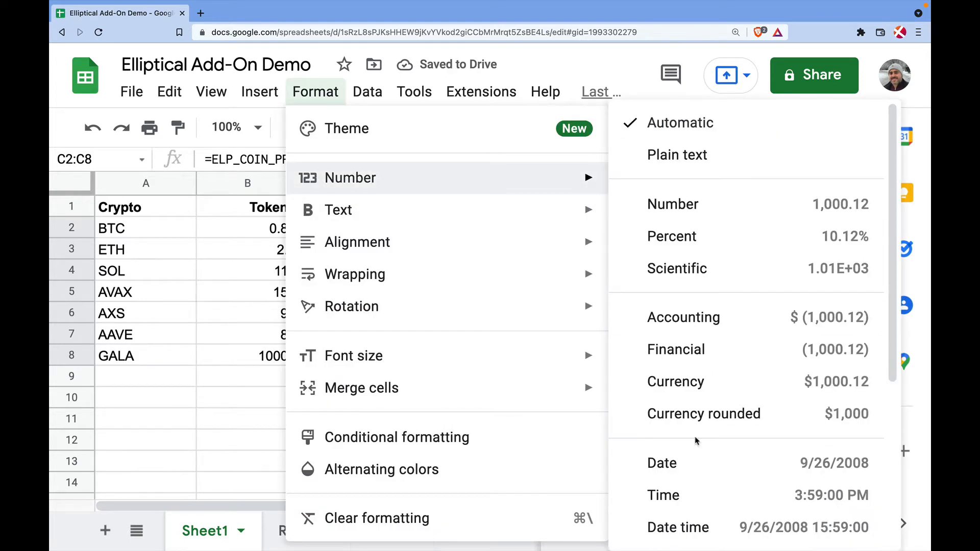
pyautogui.scroll(-1, 689, 498)
pyautogui.click(720, 370)
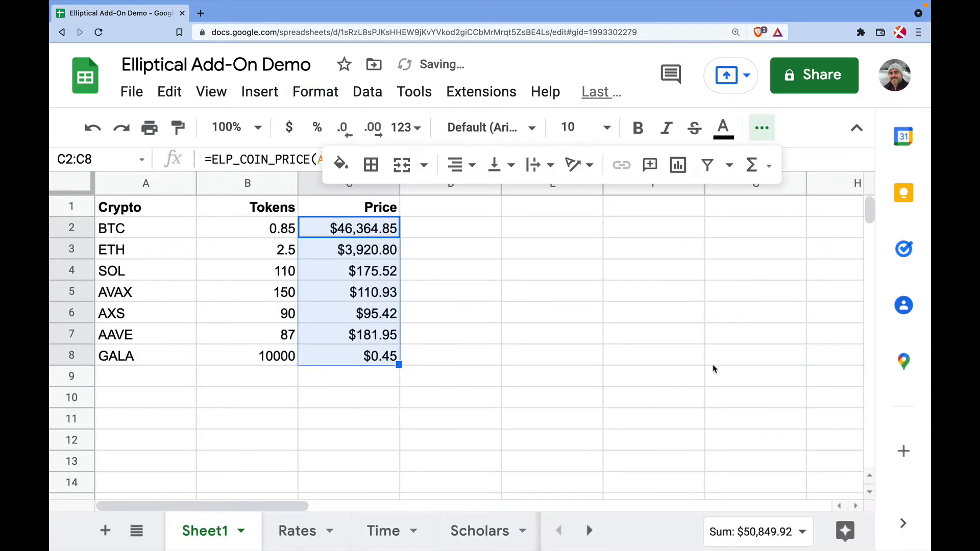
pyautogui.click(440, 301)
pyautogui.click(762, 128)
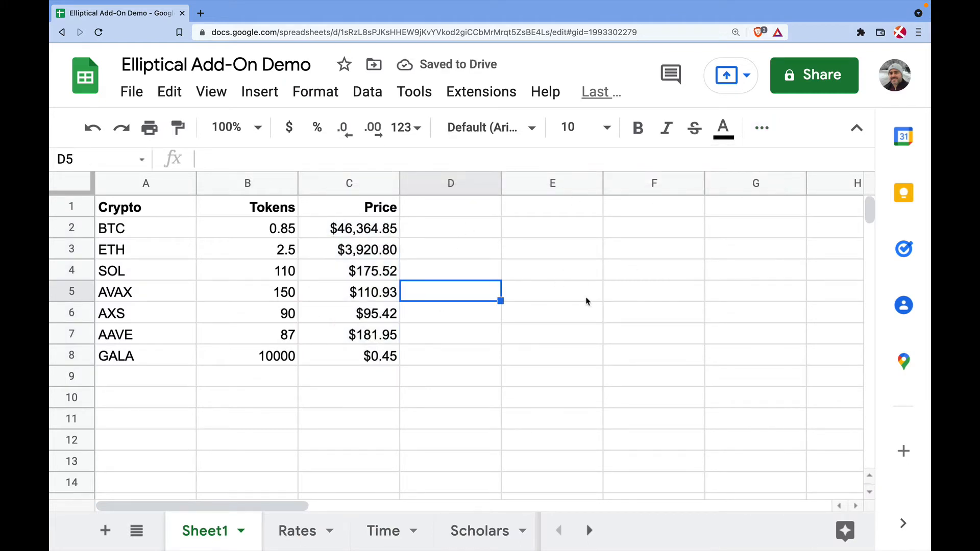
pyautogui.click(468, 216)
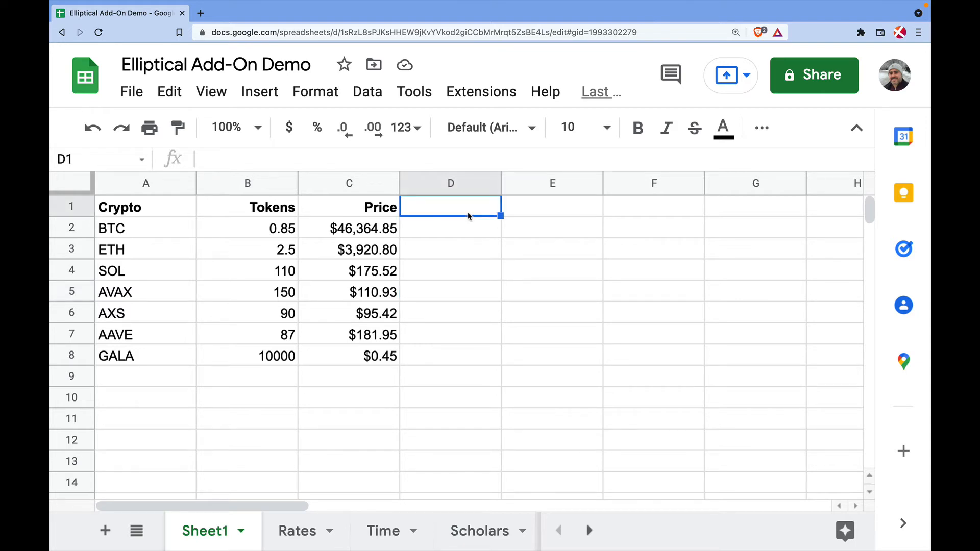
# Add a bold, right-aligned Total header in D1
pyautogui.write('Total')
pyautogui.press('Return')
pyautogui.press('Up')
pyautogui.hotkey('ctrl', 'b')
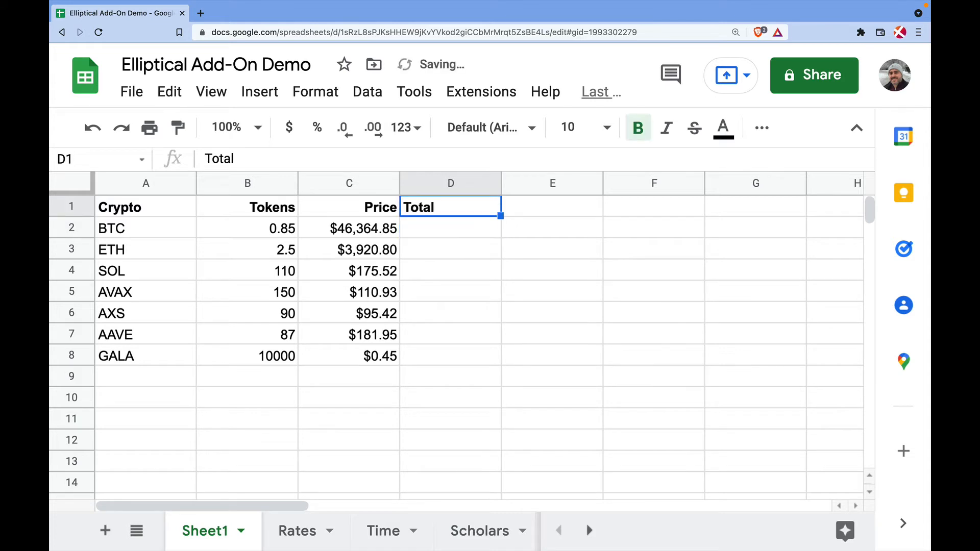
pyautogui.click(761, 128)
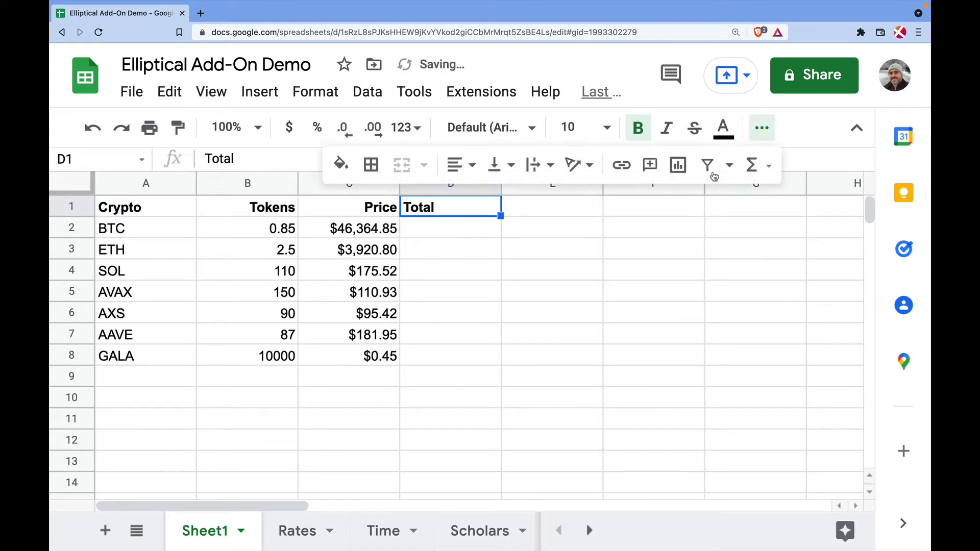
pyautogui.click(460, 165)
pyautogui.click(505, 198)
# Fill D2:D8 with =B2*C2 and put a bold =SUM(D2:D8) grand total in D9
pyautogui.click(438, 230)
pyautogui.write('=')
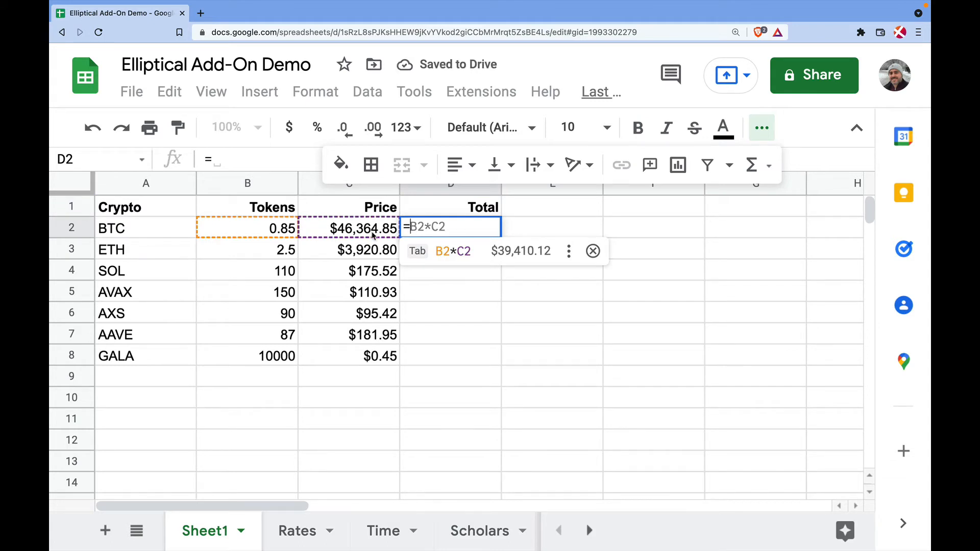
pyautogui.press('Tab')
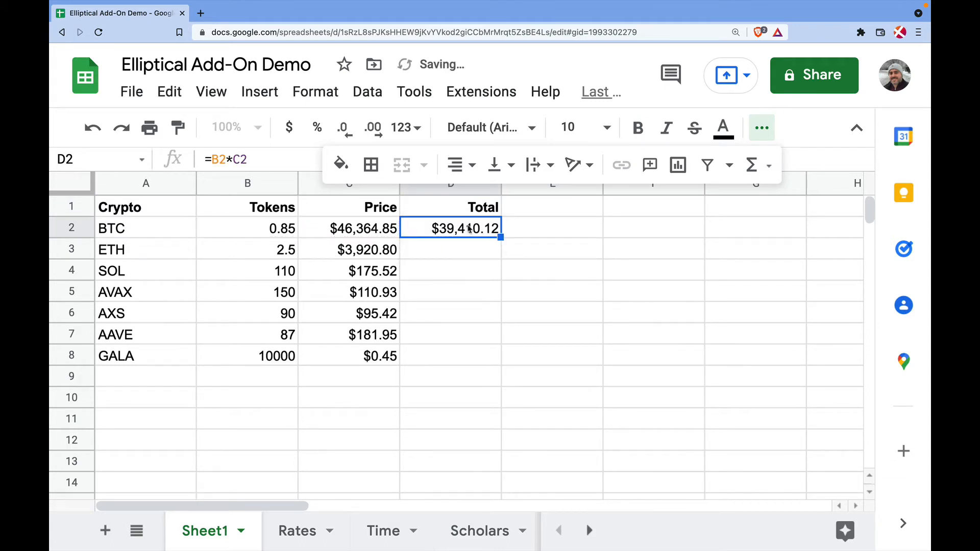
pyautogui.moveTo(501, 238); pyautogui.dragTo(483, 358)
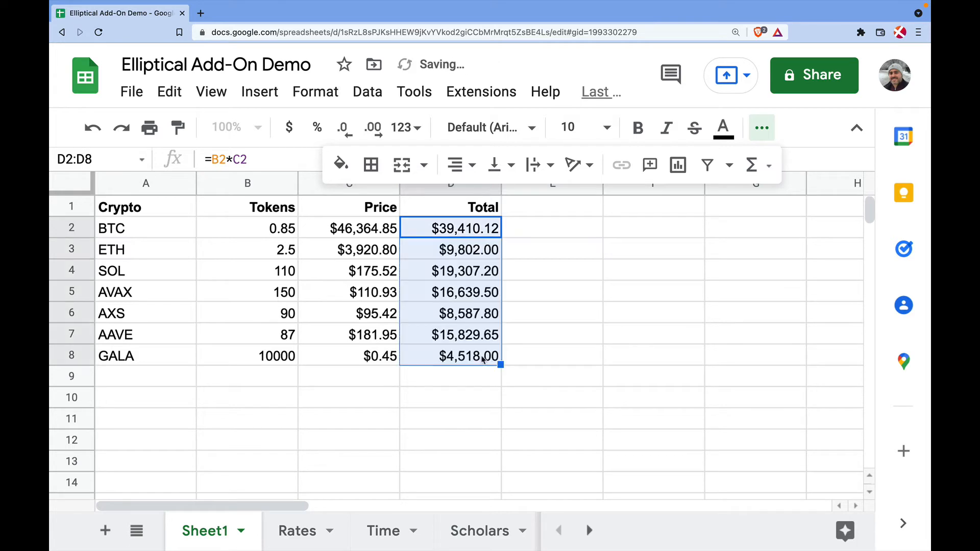
pyautogui.click(446, 381)
pyautogui.write('=')
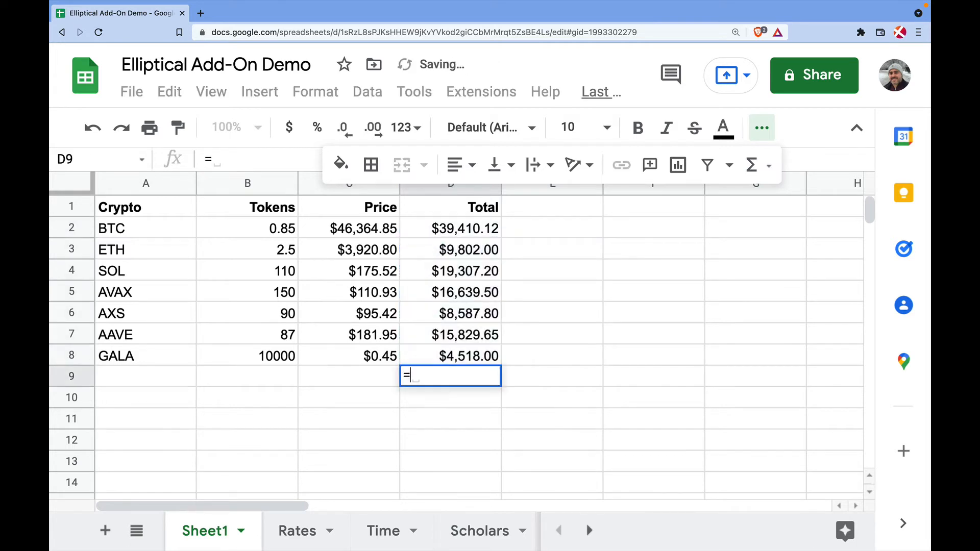
pyautogui.write('SUM')
pyautogui.press('Tab')
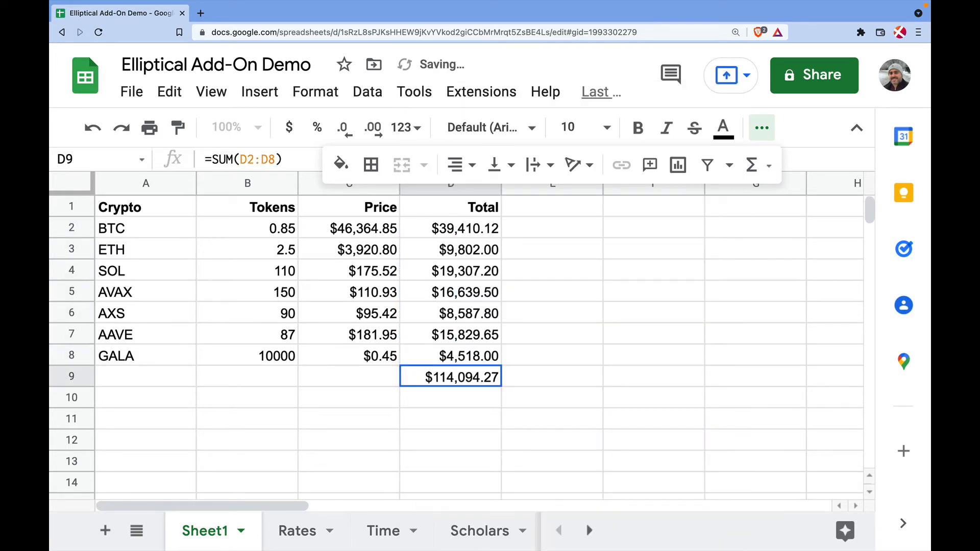
pyautogui.hotkey('ctrl', 'b')
pyautogui.click(467, 422)
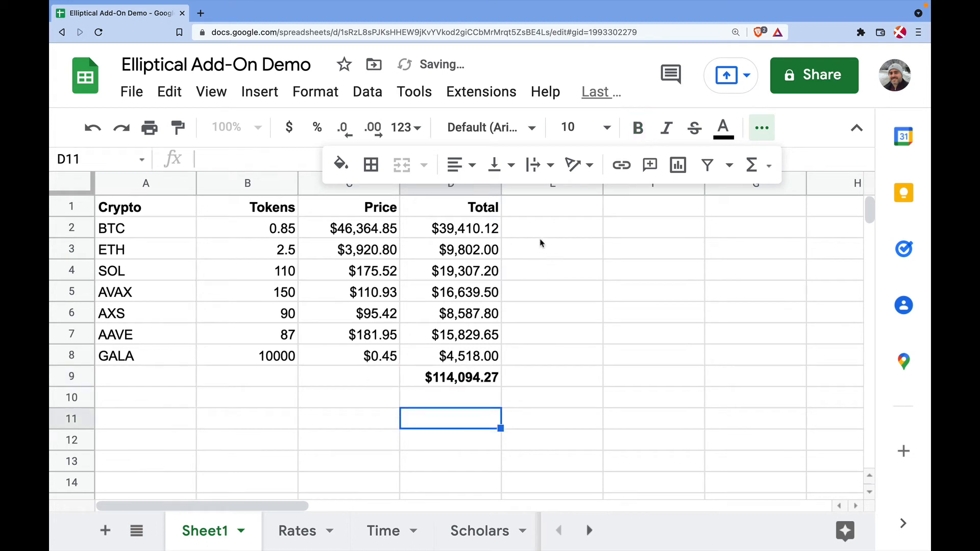
pyautogui.click(535, 212)
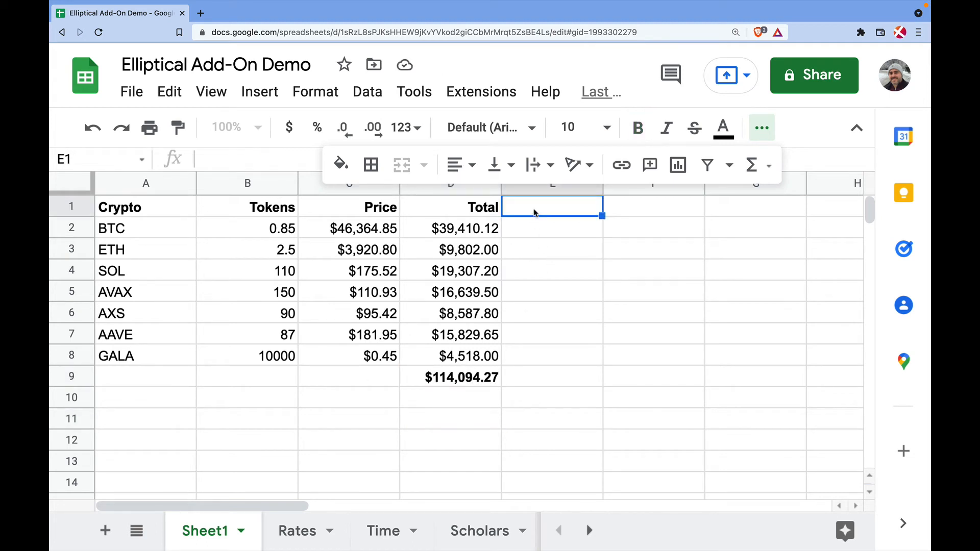
# Enter headers 24h Price in E1 and 7d Price in F1
pyautogui.click(769, 128)
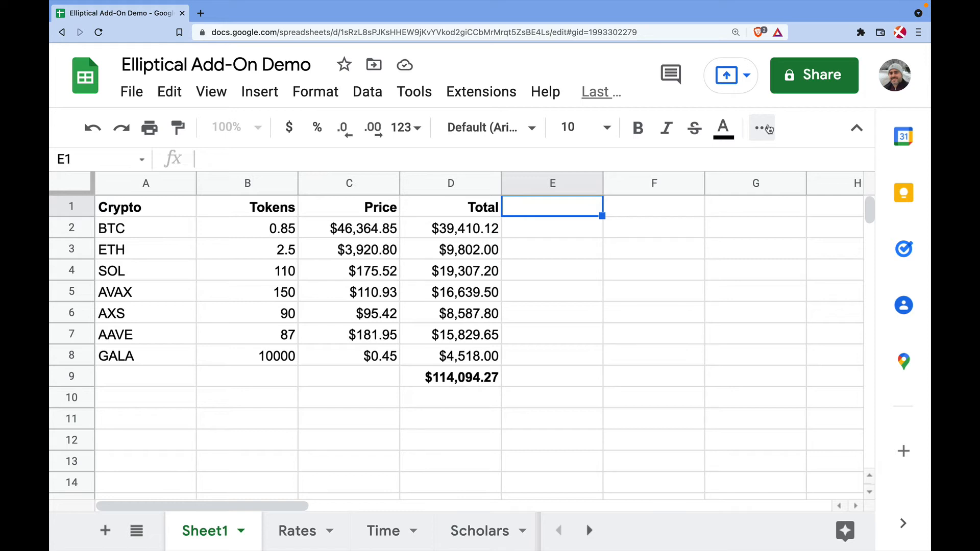
pyautogui.write('Yesteer')
pyautogui.press('BackSpace')
pyautogui.press('BackSpace')
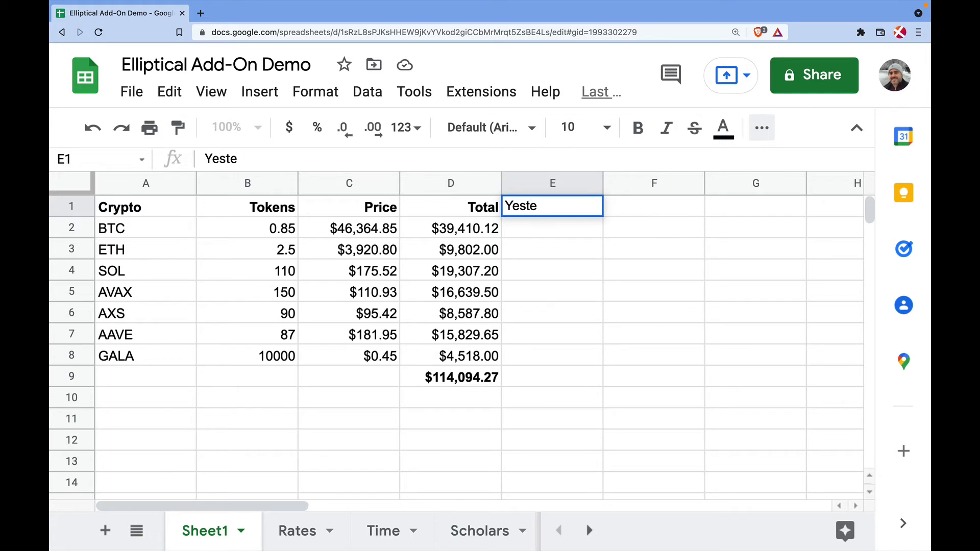
pyautogui.press('BackSpace')
pyautogui.press('BackSpace')
pyautogui.press('BackSpace')
pyautogui.press('BackSpace')
pyautogui.press('BackSpace')
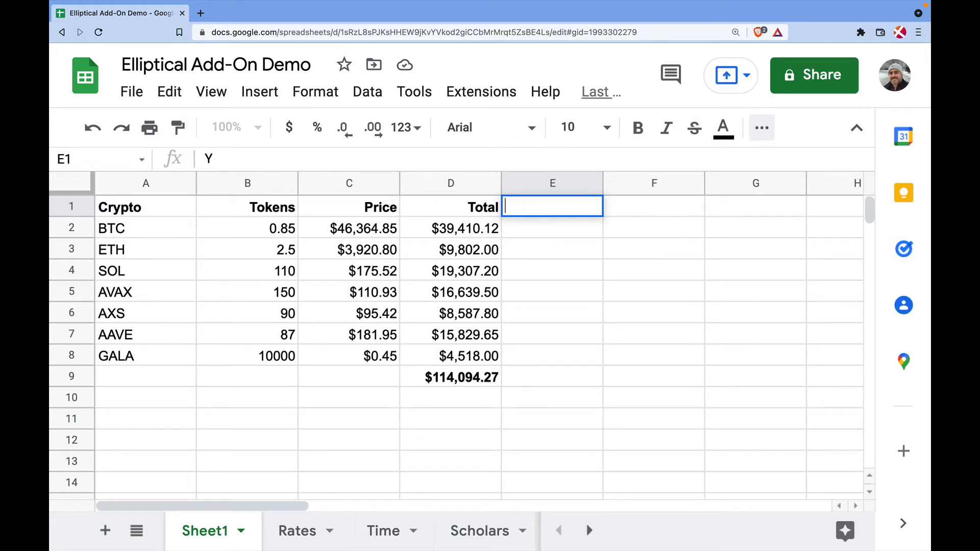
pyautogui.write('24h Price')
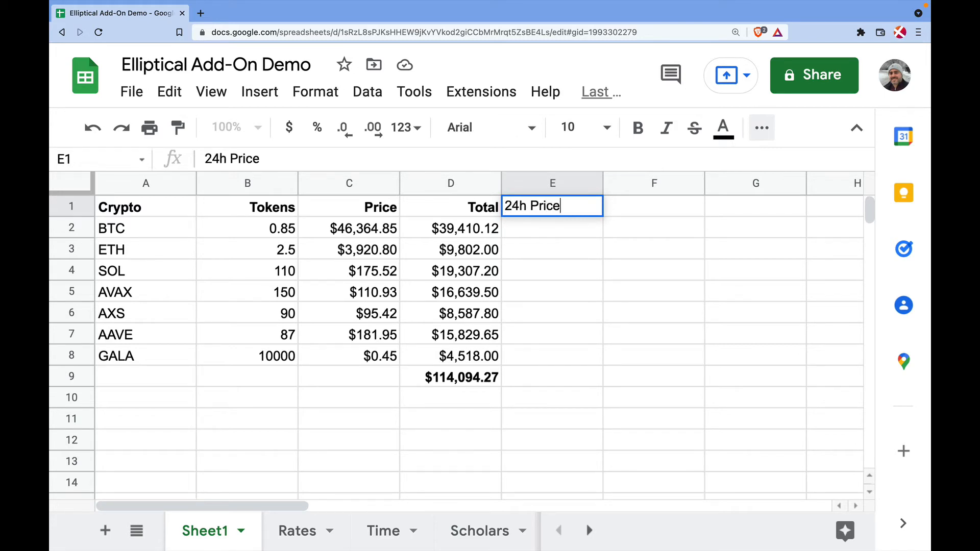
pyautogui.press('Return')
pyautogui.press('Up')
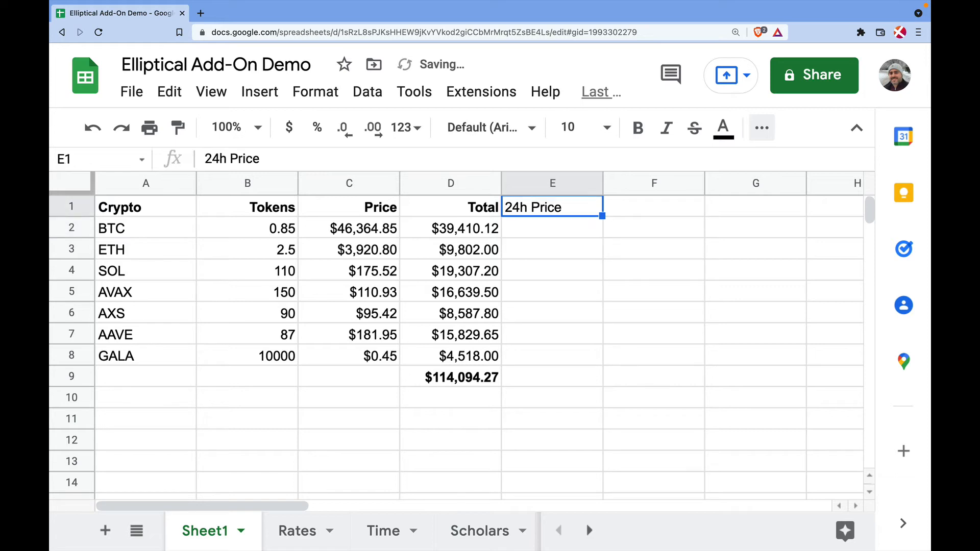
pyautogui.press('Right')
pyautogui.write('7d Price')
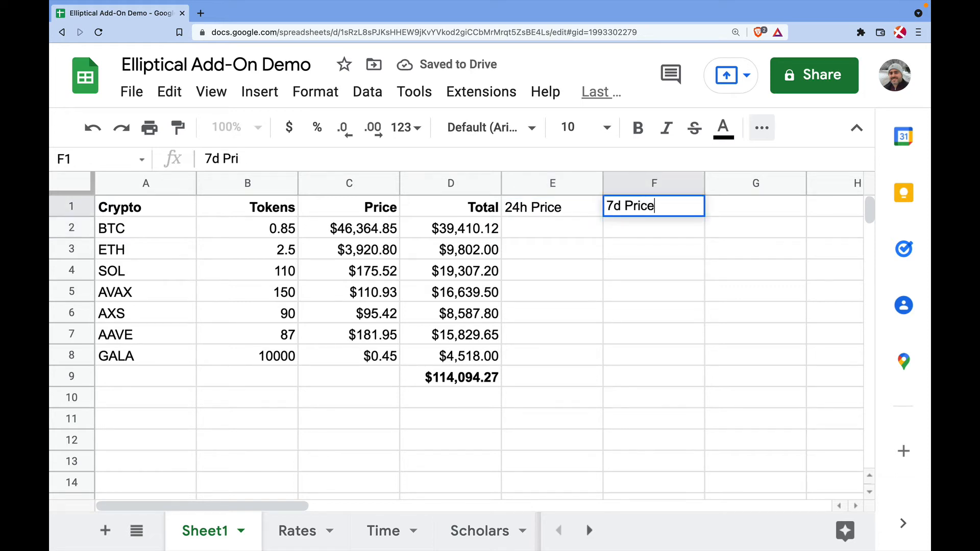
pyautogui.press('Return')
# Bold and right-align the E1:F1 headers, then begin =ELP_C in E2
pyautogui.press('Up')
pyautogui.hotkey('shift', 'Left')
pyautogui.hotkey('ctrl', 'b')
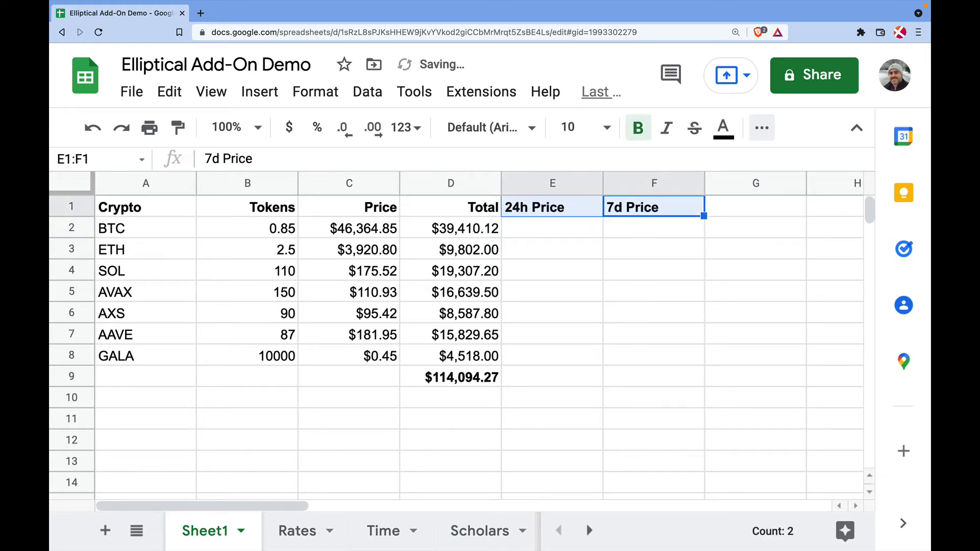
pyautogui.click(761, 128)
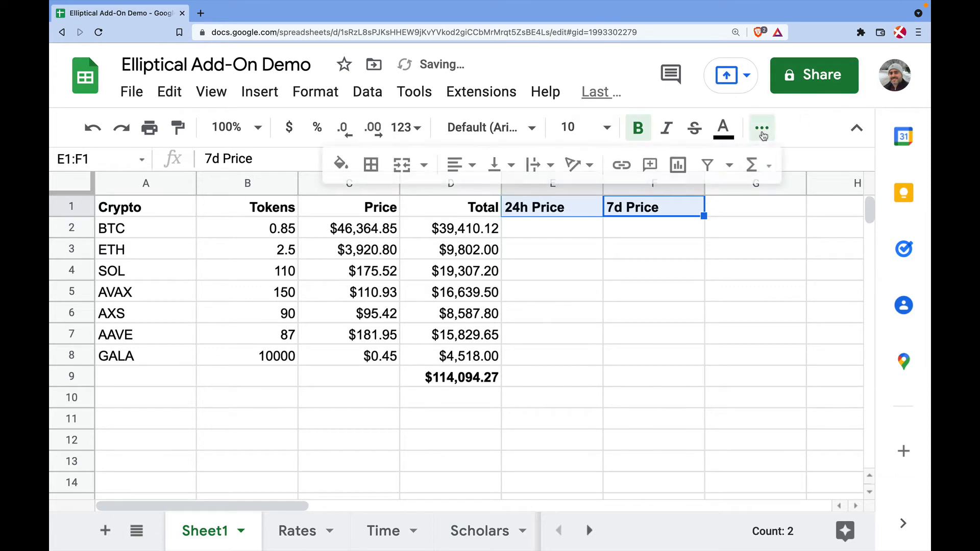
pyautogui.click(457, 165)
pyautogui.click(503, 200)
pyautogui.click(531, 226)
pyautogui.write('=ELP_C')
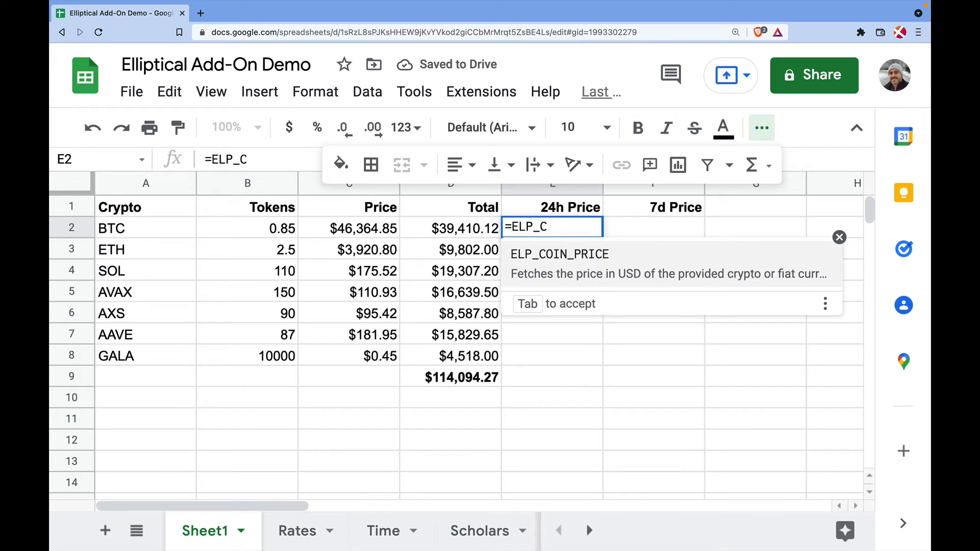
# Complete E2 as =ELP_COIN_PRICE(A2,TODAY()-1) and fill it down to E8
pyautogui.click(582, 258)
pyautogui.click(168, 227)
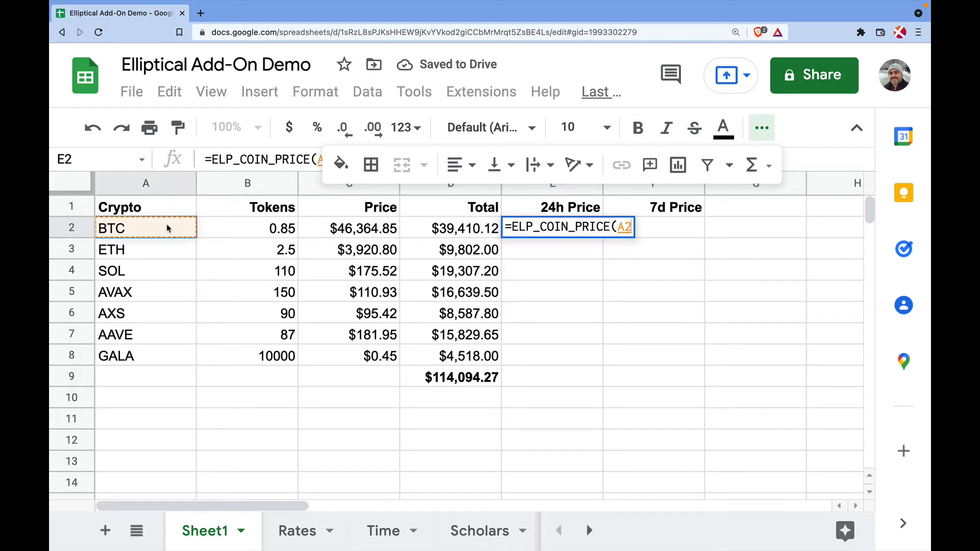
pyautogui.write(',')
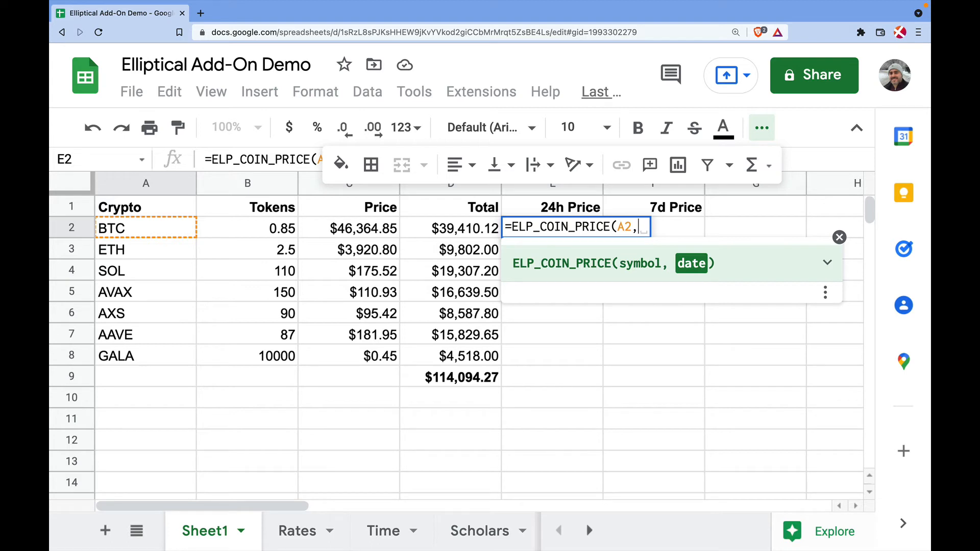
pyautogui.write('TO')
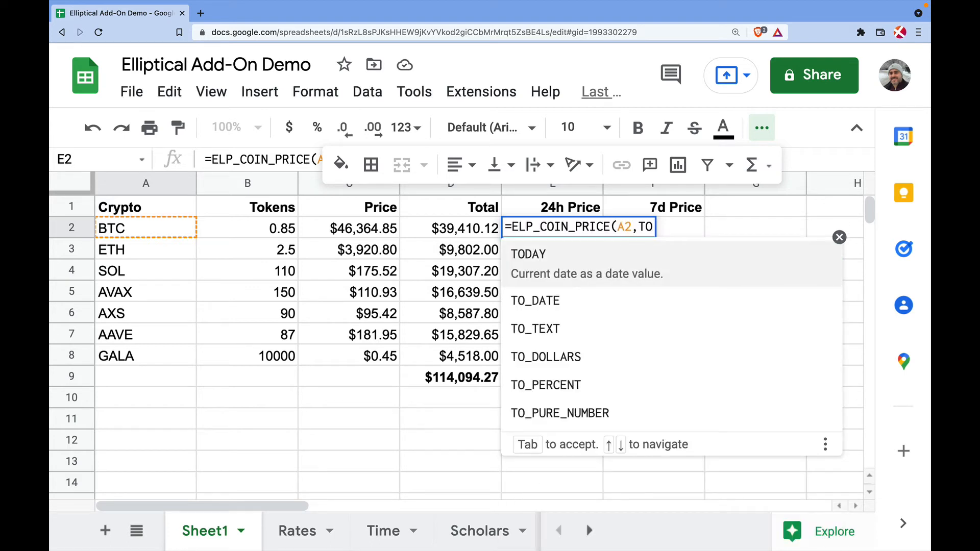
pyautogui.press('Tab')
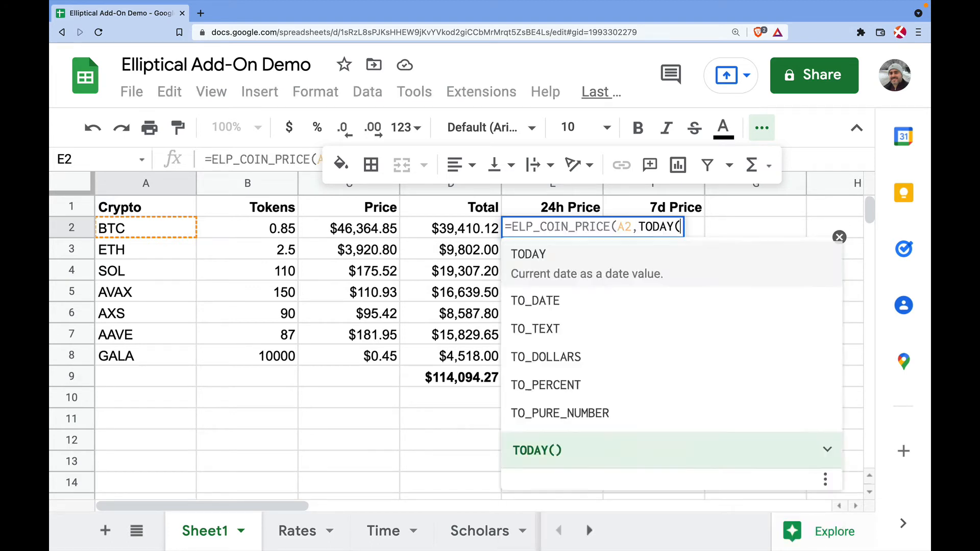
pyautogui.write(')-1)')
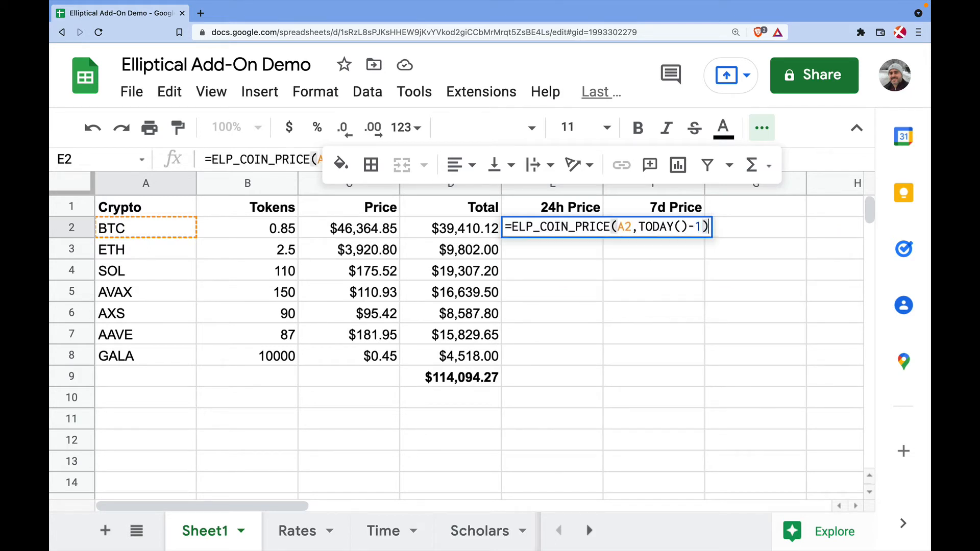
pyautogui.press('Return')
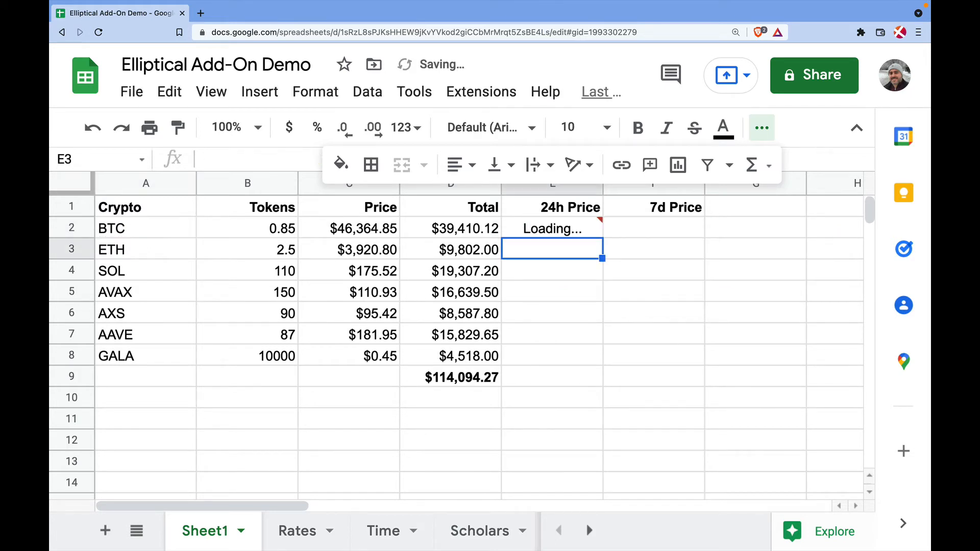
pyautogui.click(566, 232)
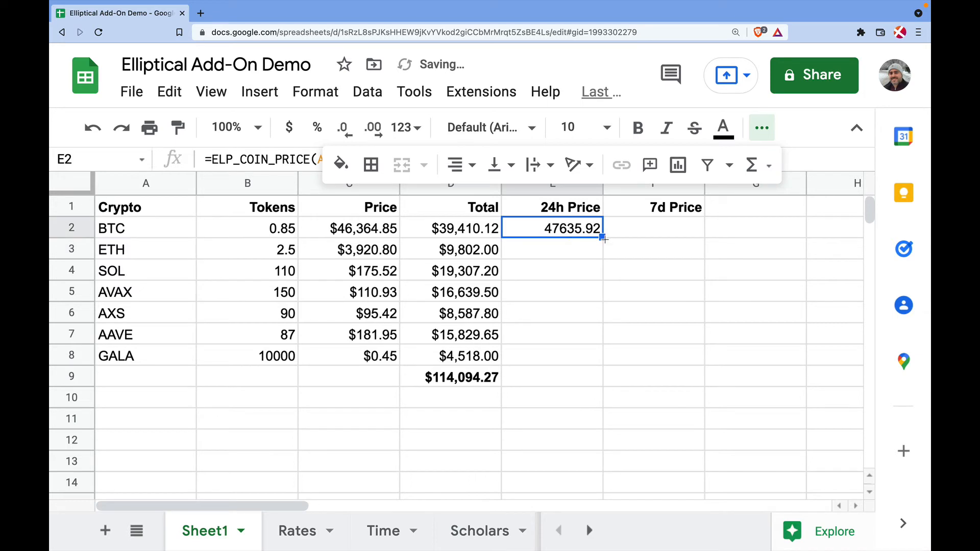
pyautogui.moveTo(603, 238); pyautogui.dragTo(592, 356)
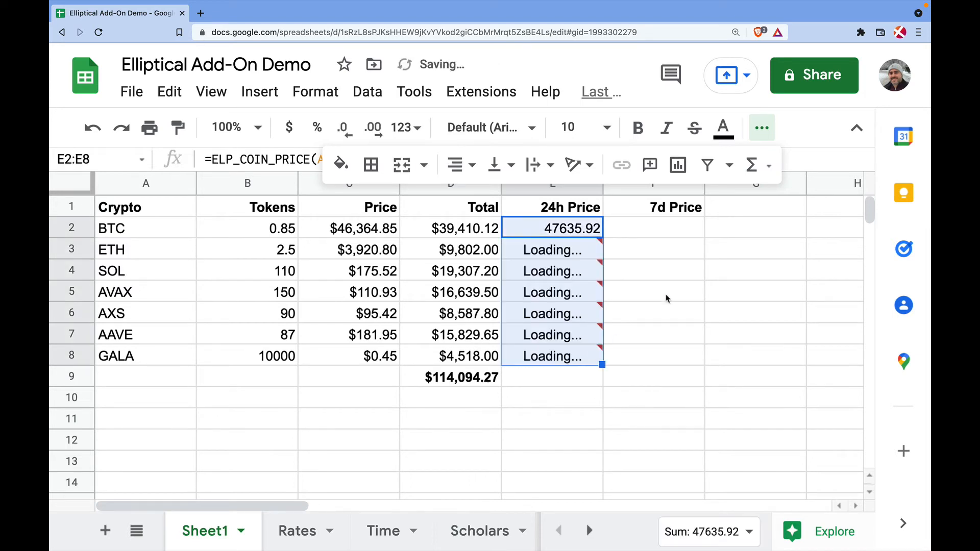
pyautogui.click(641, 228)
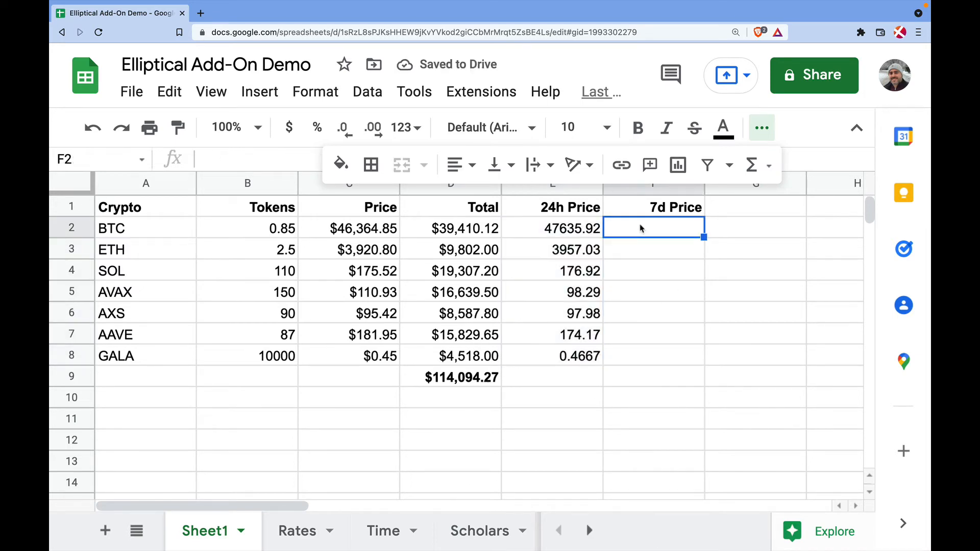
pyautogui.click(564, 229)
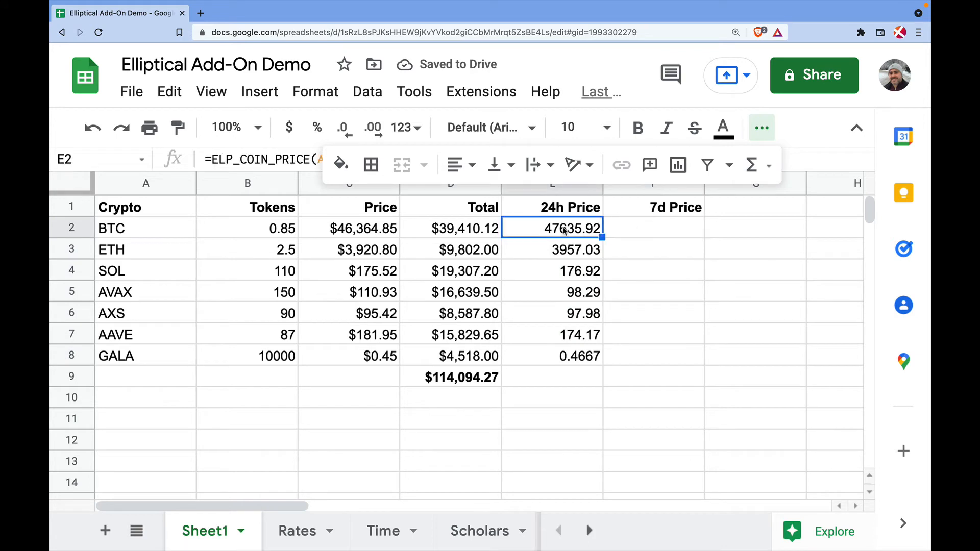
# Enter =ELP_COIN_PRICE(A2,TODAY()-7) in F2, returning 47191.14 for BTC
pyautogui.click(636, 237)
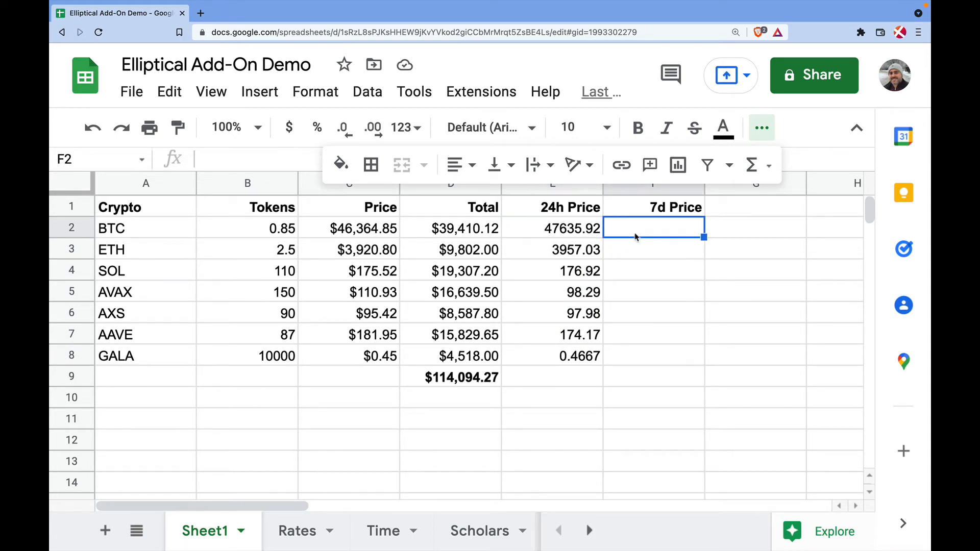
pyautogui.write('=ELP_')
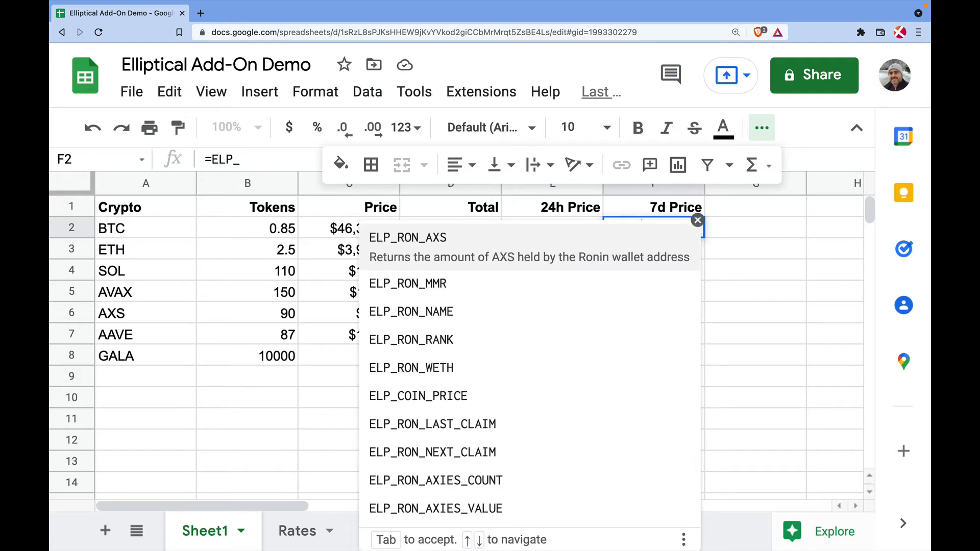
pyautogui.write('Coi')
pyautogui.press('Tab')
pyautogui.click(127, 229)
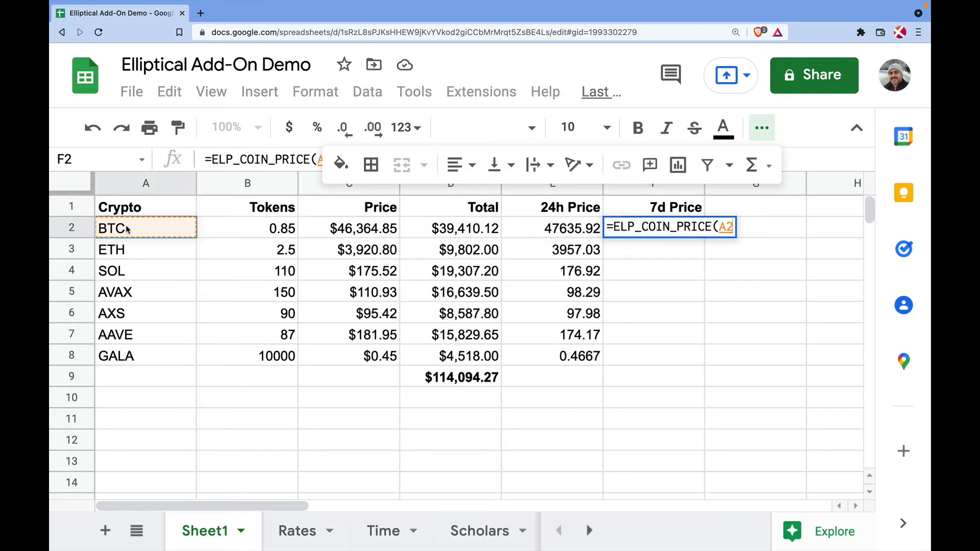
pyautogui.write(',TOD')
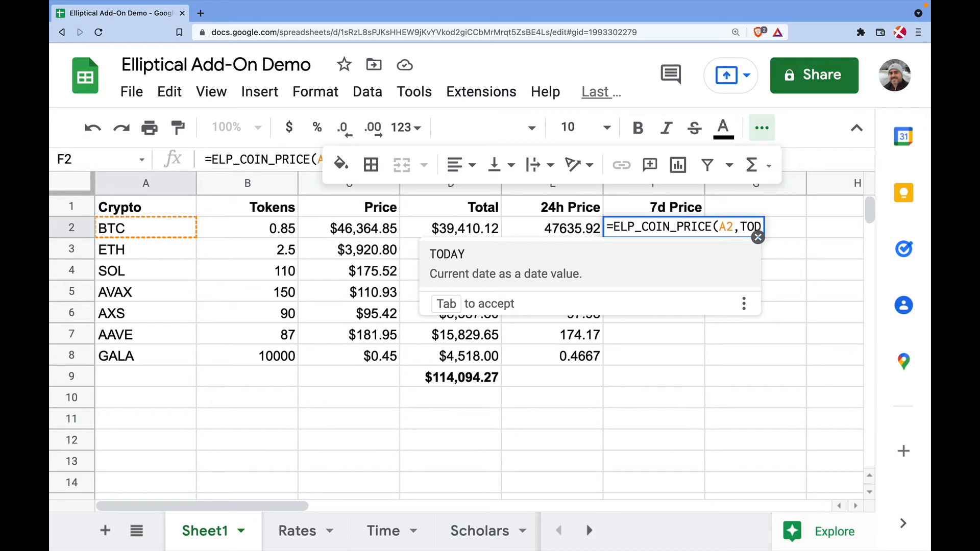
pyautogui.press('Tab')
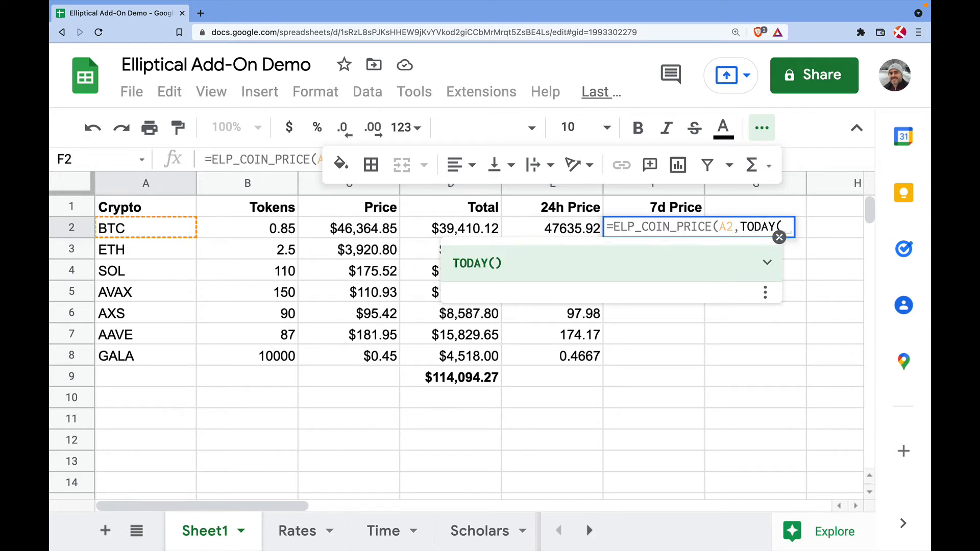
pyautogui.write(')-7)')
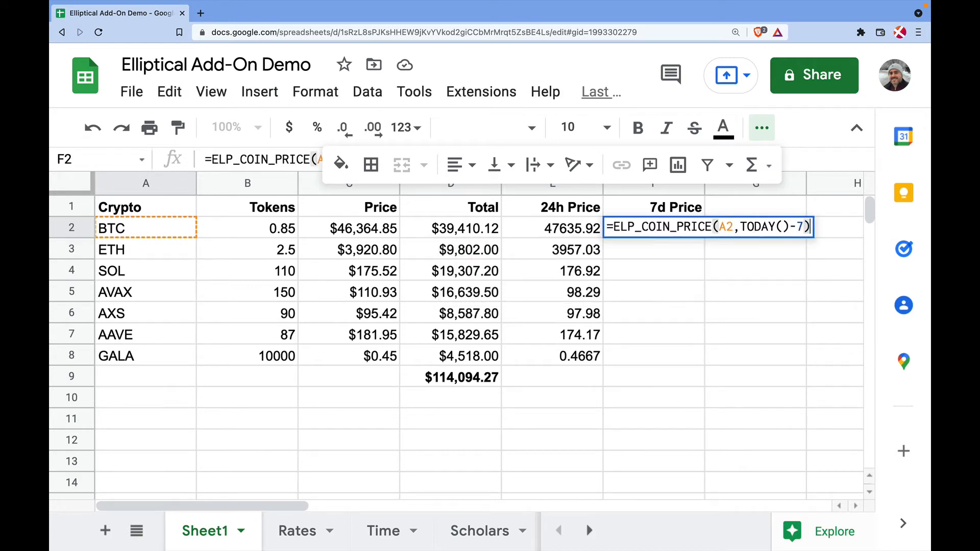
pyautogui.press('Return')
# Fill F2's formula down to F8 and format E2:F8 as currency
pyautogui.click(686, 230)
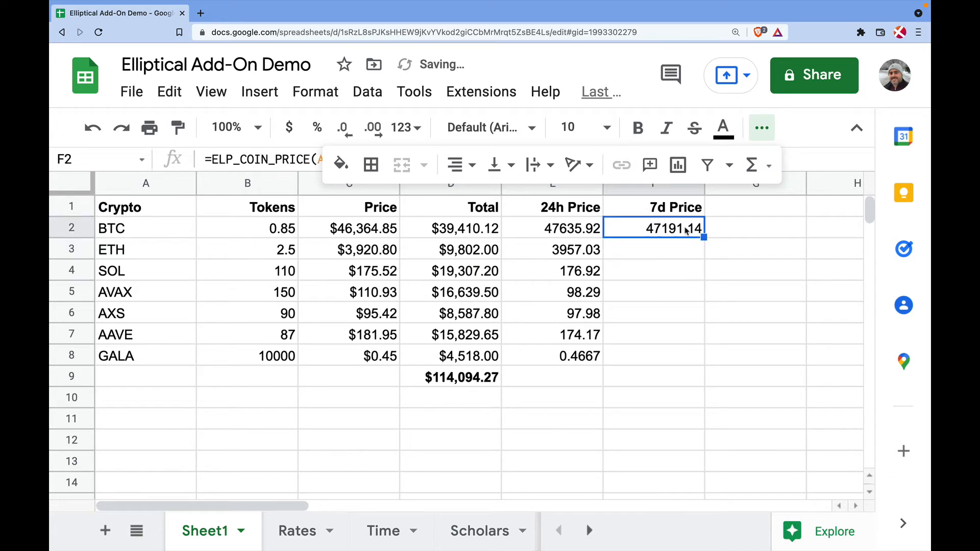
pyautogui.moveTo(703, 237); pyautogui.dragTo(691, 356)
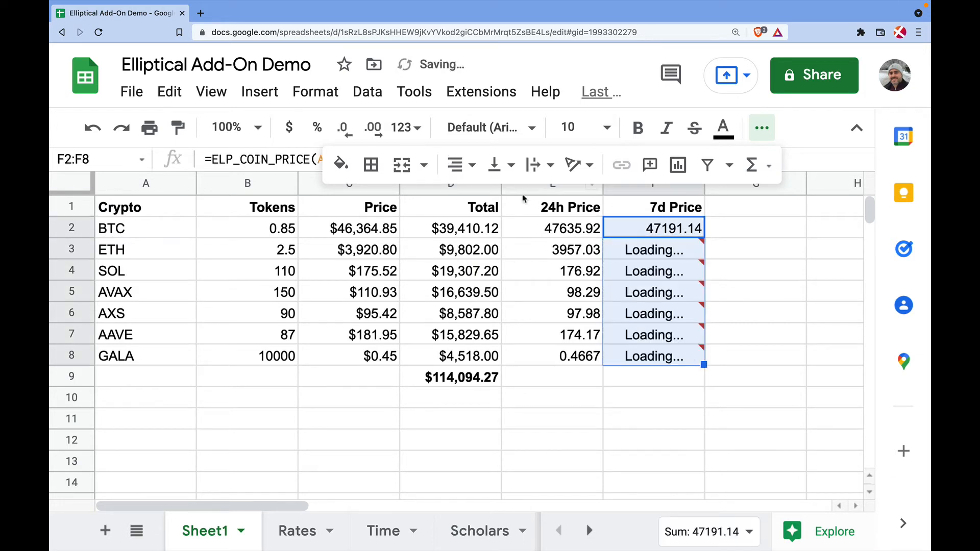
pyautogui.moveTo(551, 231); pyautogui.dragTo(661, 363)
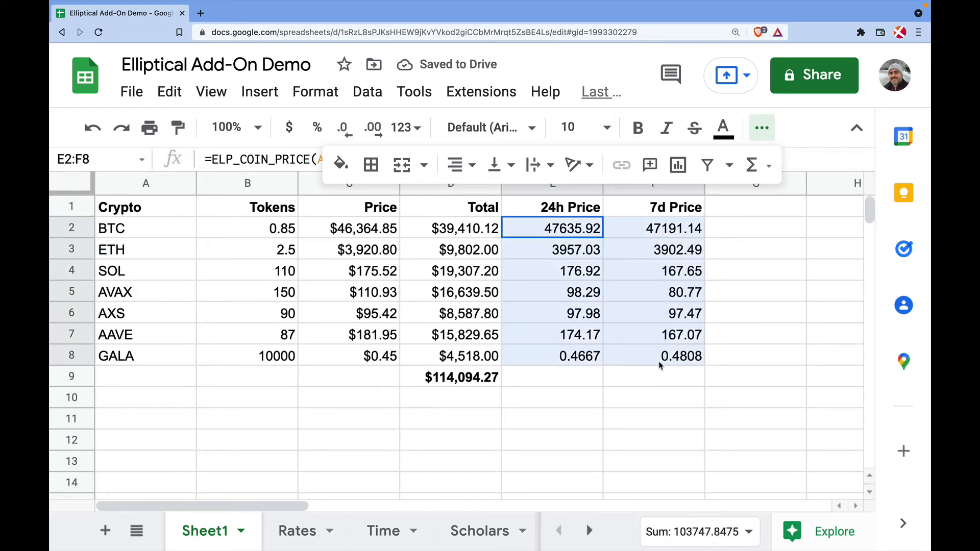
pyautogui.click(289, 127)
pyautogui.click(733, 298)
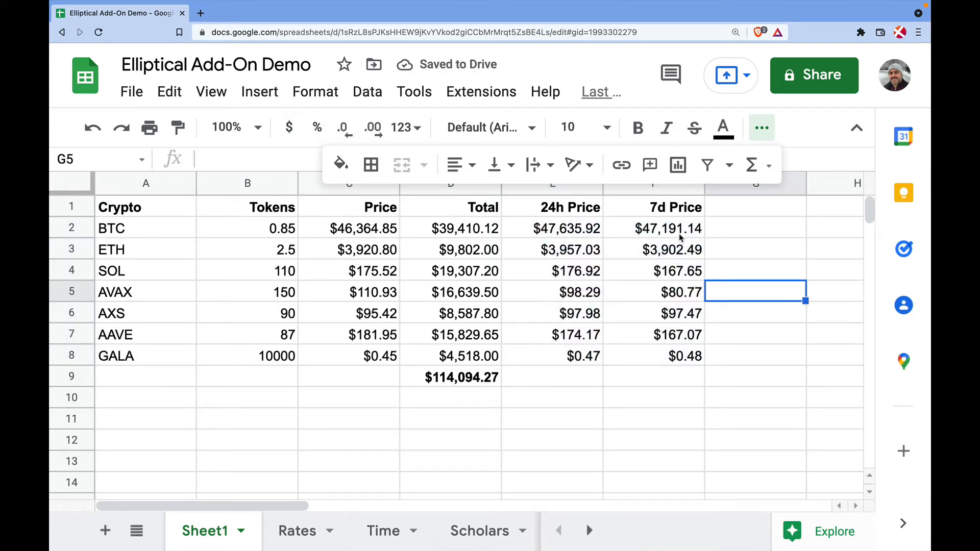
pyautogui.click(746, 236)
pyautogui.hscroll(2, 748, 238)
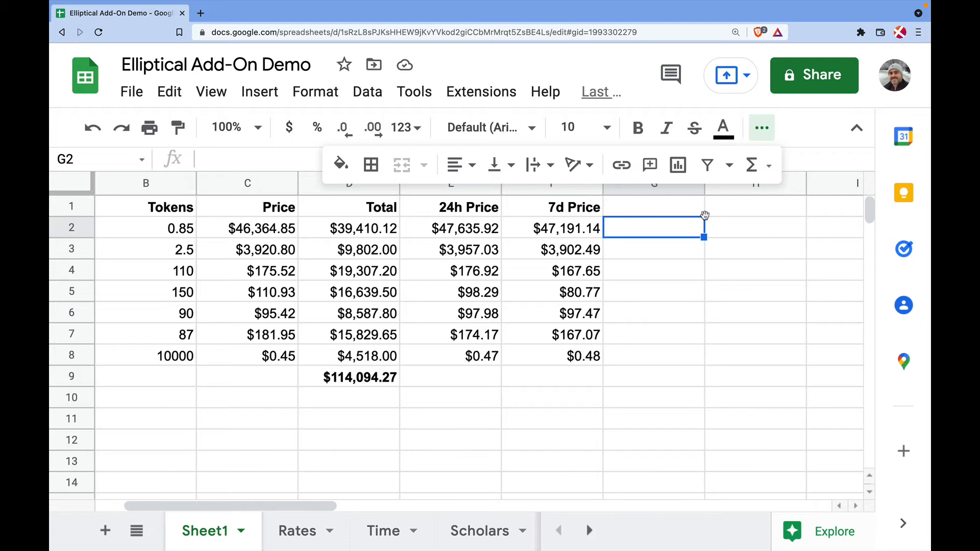
# Enter the headers '24h Change' in G1 and '7d Change' in H1
pyautogui.click(646, 210)
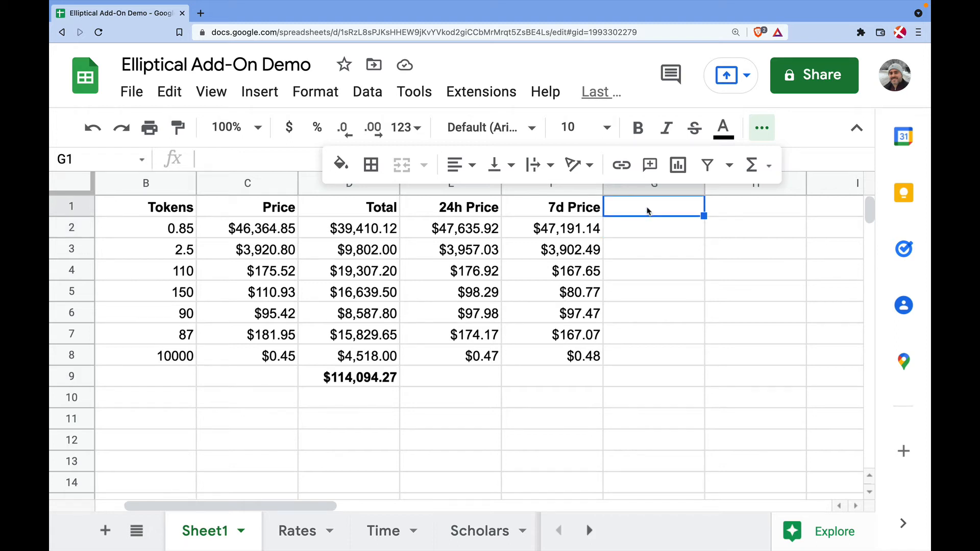
pyautogui.write('24hCh')
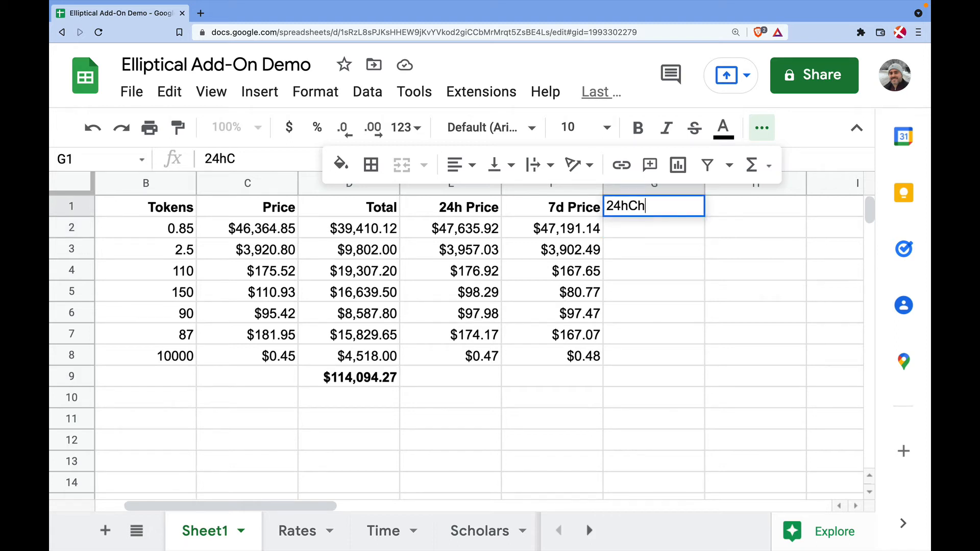
pyautogui.press('BackSpace')
pyautogui.press('BackSpace')
pyautogui.write('Change')
pyautogui.press('Return')
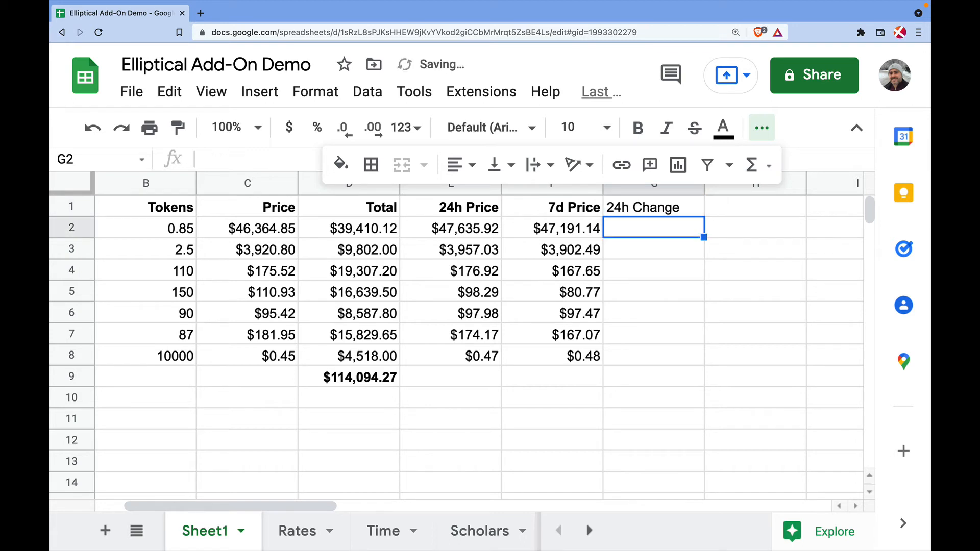
pyautogui.press('Up')
pyautogui.press('Right')
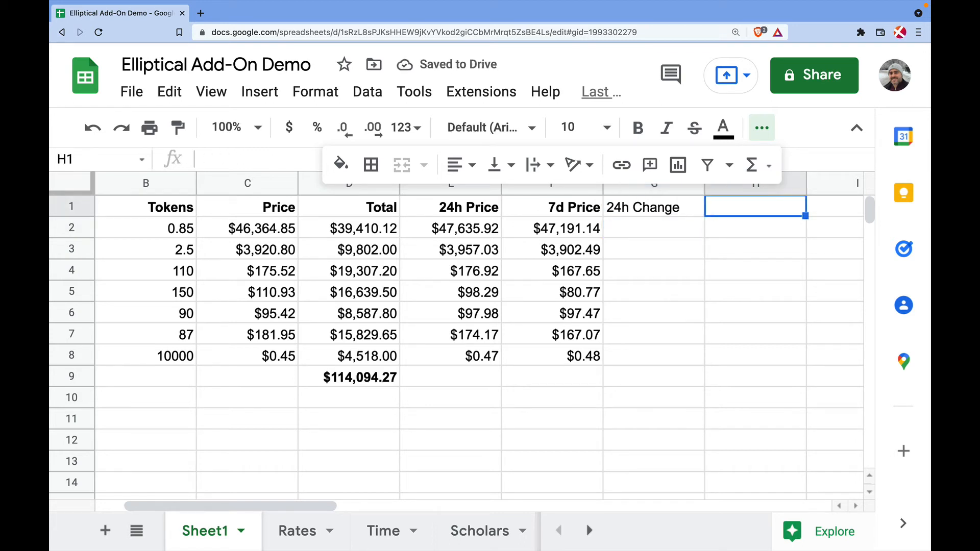
pyautogui.write('7d Change')
pyautogui.press('Return')
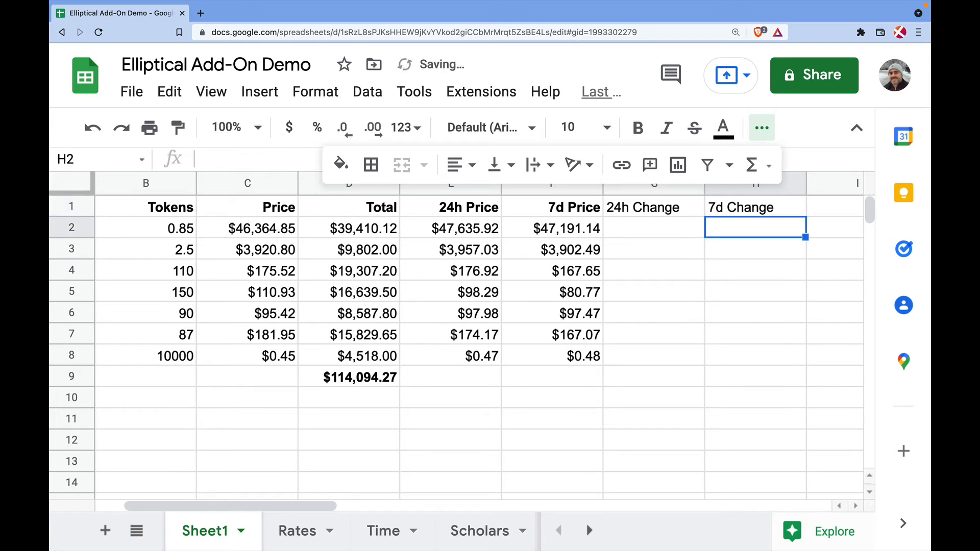
# Make the G1:H1 headers bold and right-aligned, and begin a formula in G2
pyautogui.press('Up')
pyautogui.hotkey('shift', 'Left')
pyautogui.hotkey('ctrl', 'b')
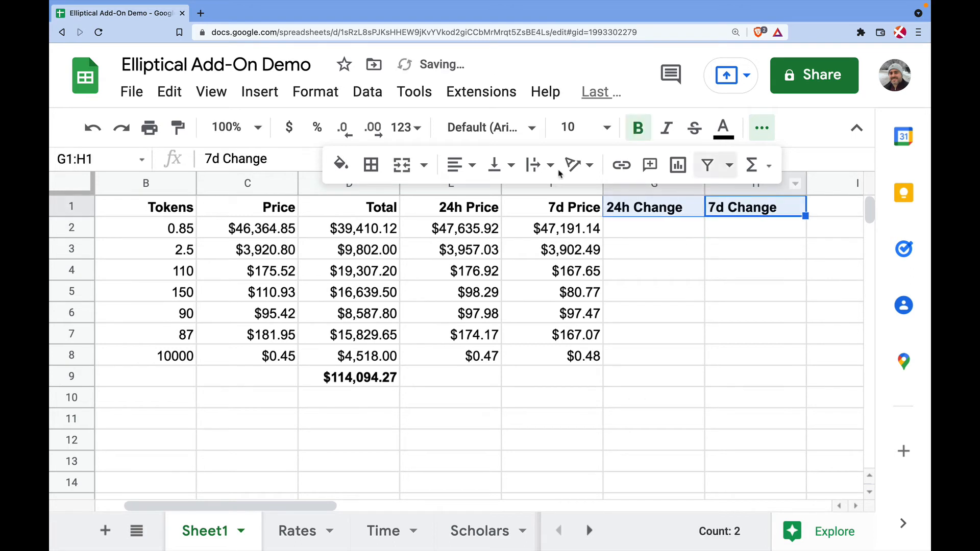
pyautogui.click(460, 164)
pyautogui.click(509, 199)
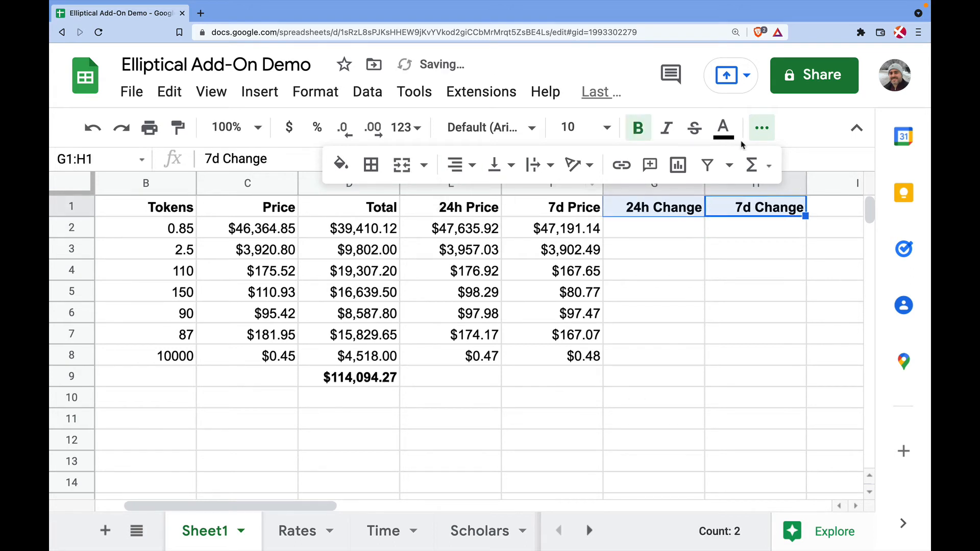
pyautogui.click(649, 228)
pyautogui.write('=')
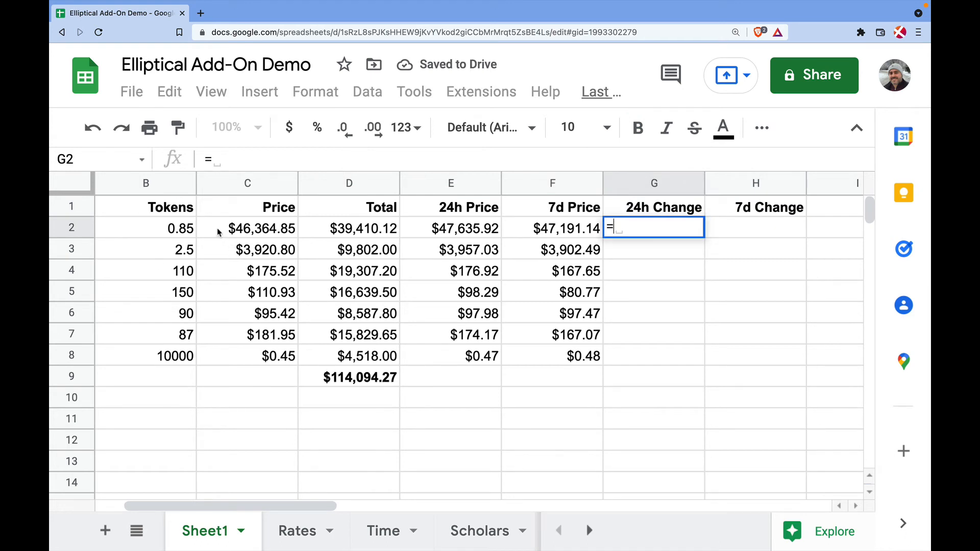
# Enter the formula =(C2-E2)/E2 in G2 for BTC's 24h change
pyautogui.click(221, 231)
pyautogui.write('-')
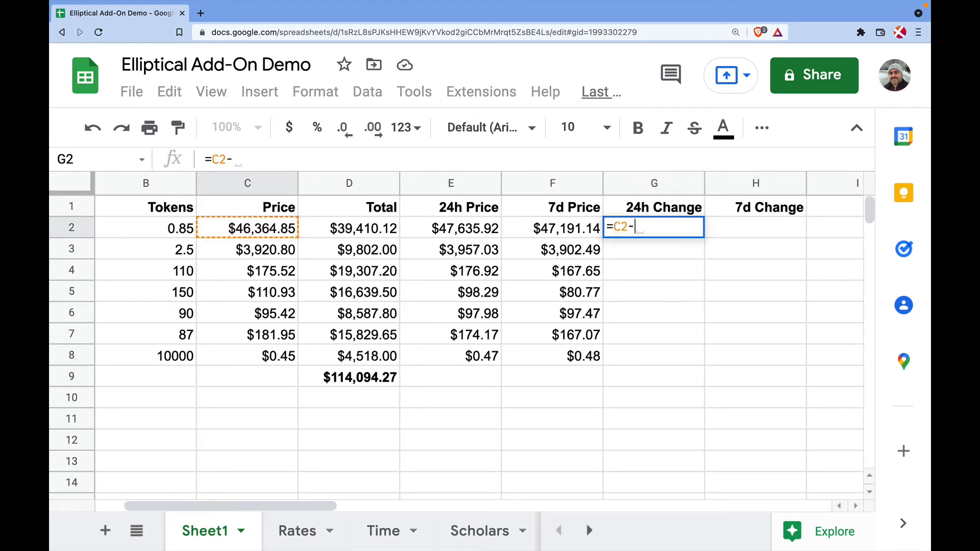
pyautogui.click(457, 230)
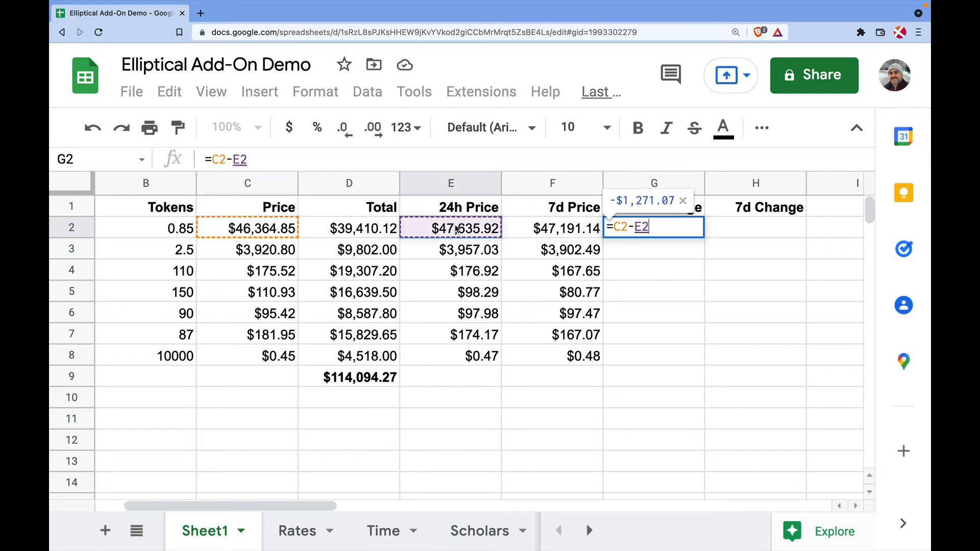
pyautogui.write(')')
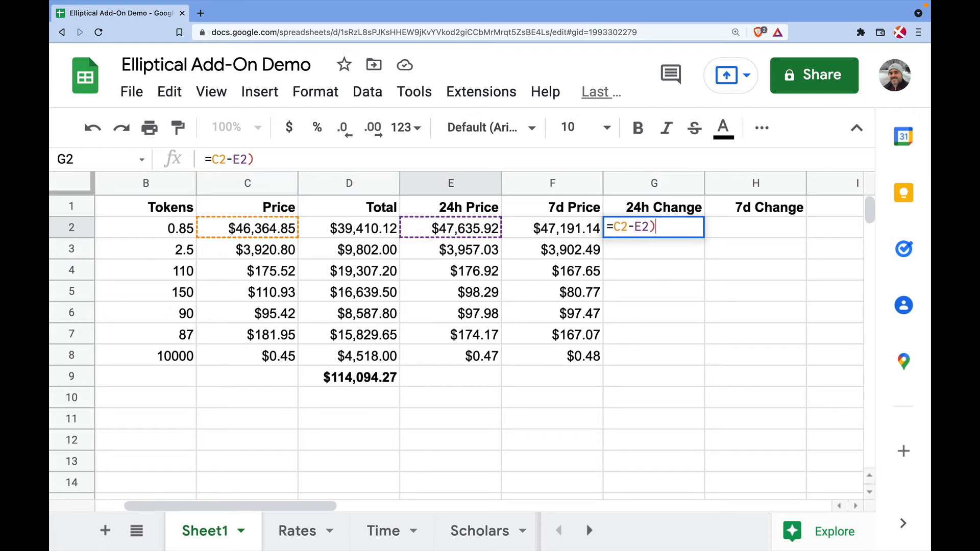
pyautogui.click(616, 226)
pyautogui.write('(')
pyautogui.click(664, 227)
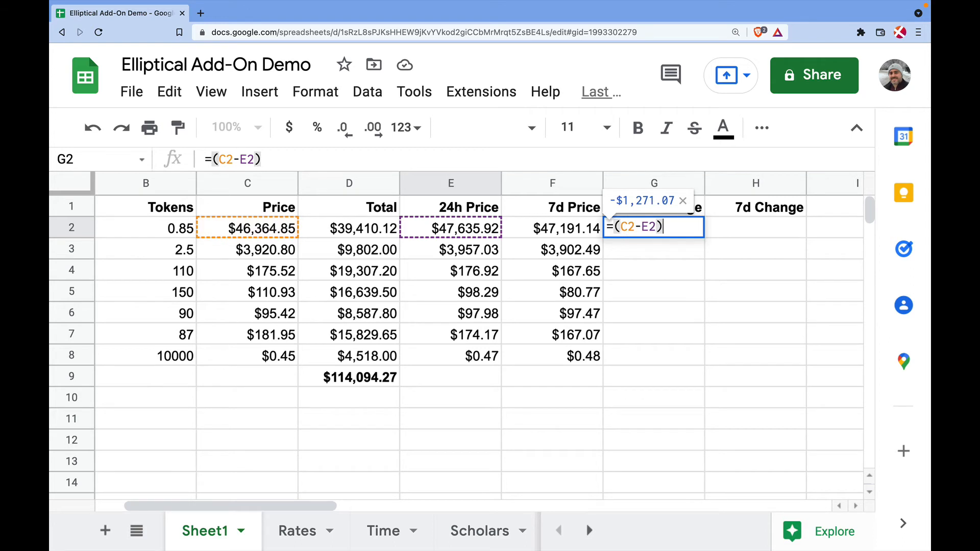
pyautogui.write('/')
pyautogui.click(472, 229)
pyautogui.press('Return')
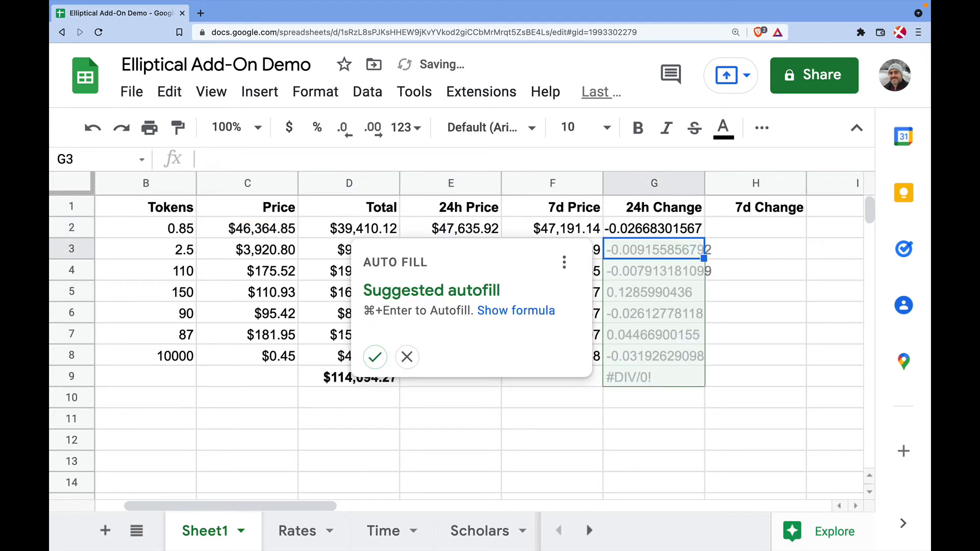
# Fill the formula down column G, clear the #DIV/0! in G9, and format G2:G8 as percentages
pyautogui.click(375, 356)
pyautogui.click(684, 383)
pyautogui.press('Delete')
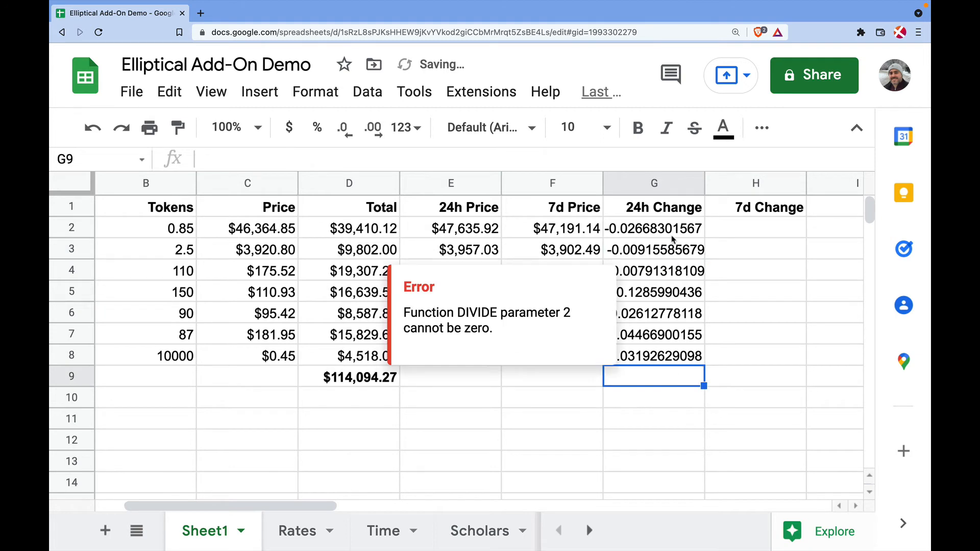
pyautogui.moveTo(672, 237); pyautogui.dragTo(677, 354)
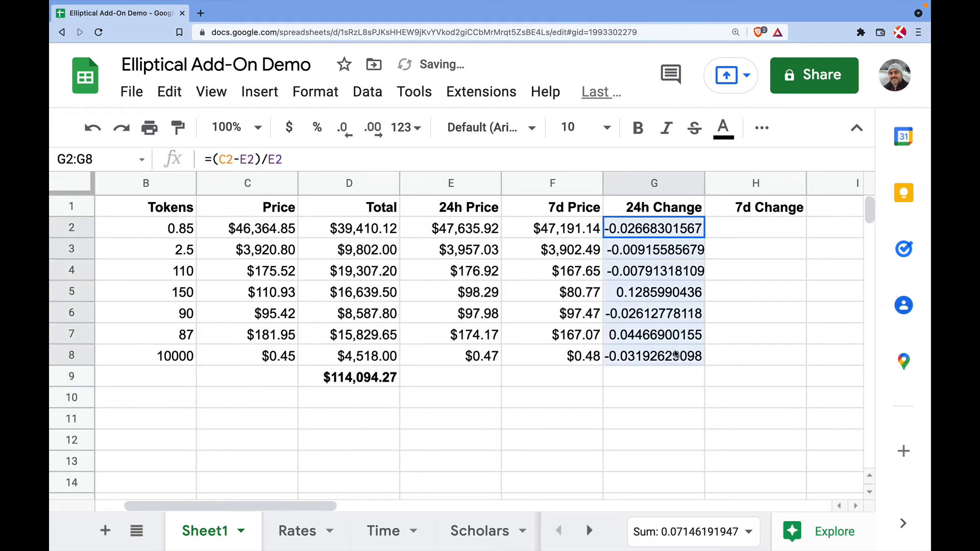
pyautogui.click(316, 128)
pyautogui.click(748, 333)
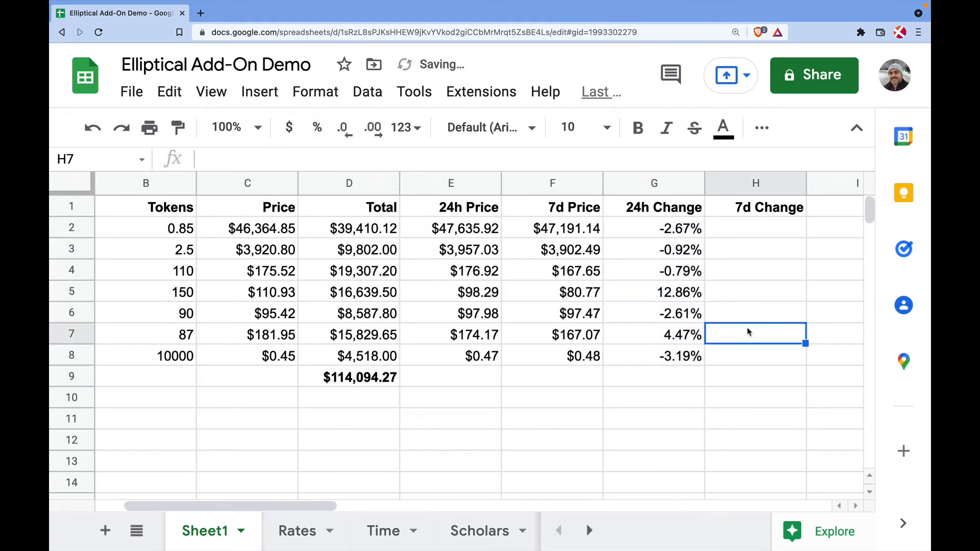
pyautogui.click(757, 234)
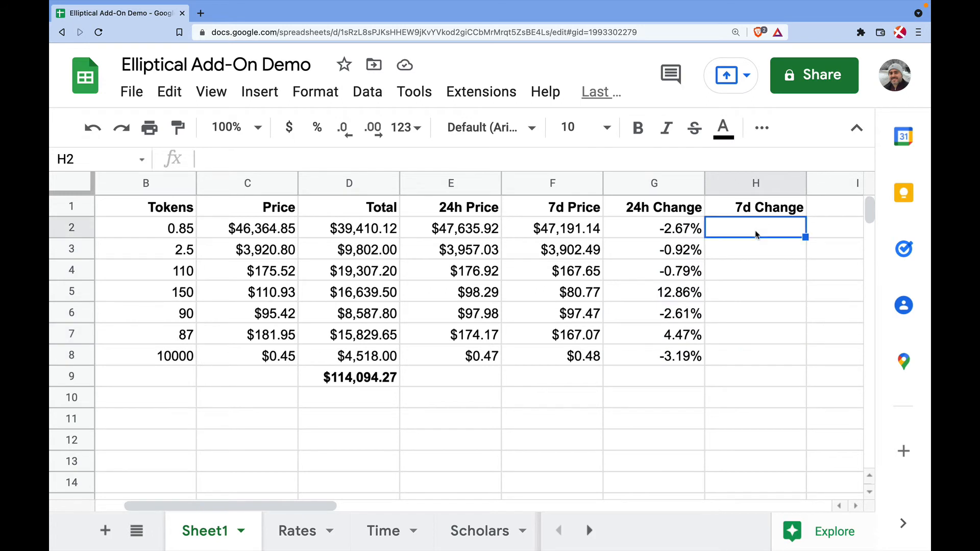
# Enter the formula =(C2-F2)/F2 in H2 for BTC's 7d change
pyautogui.write('=')
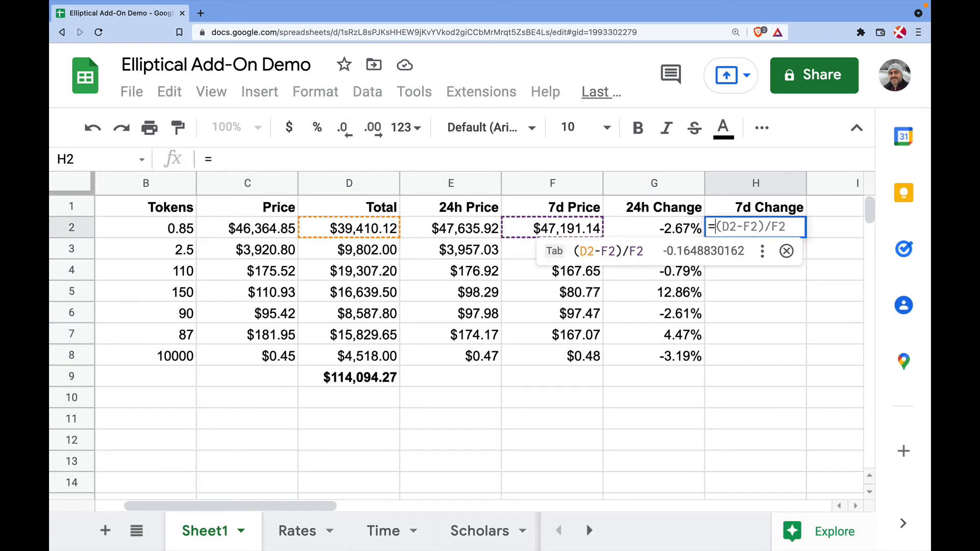
pyautogui.click(256, 229)
pyautogui.write('-')
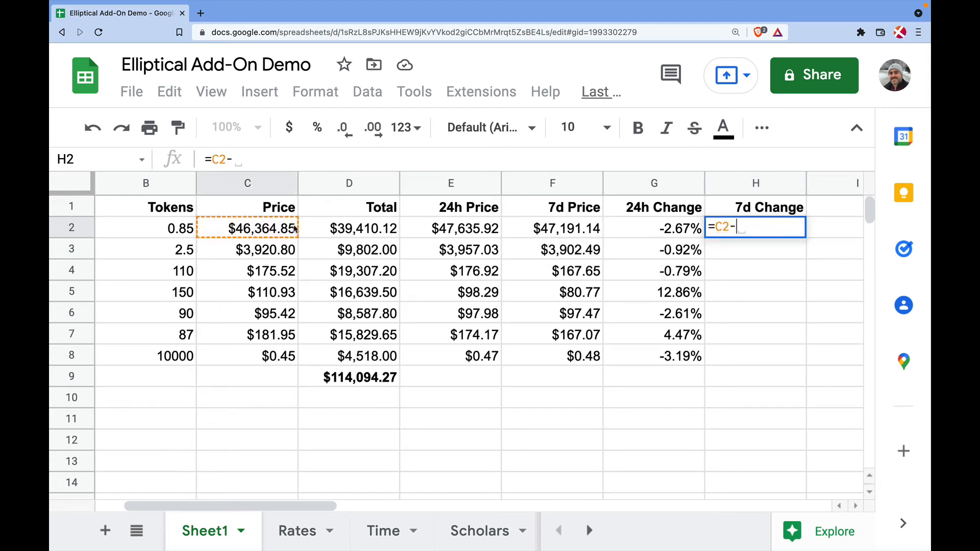
pyautogui.click(559, 231)
pyautogui.write(')')
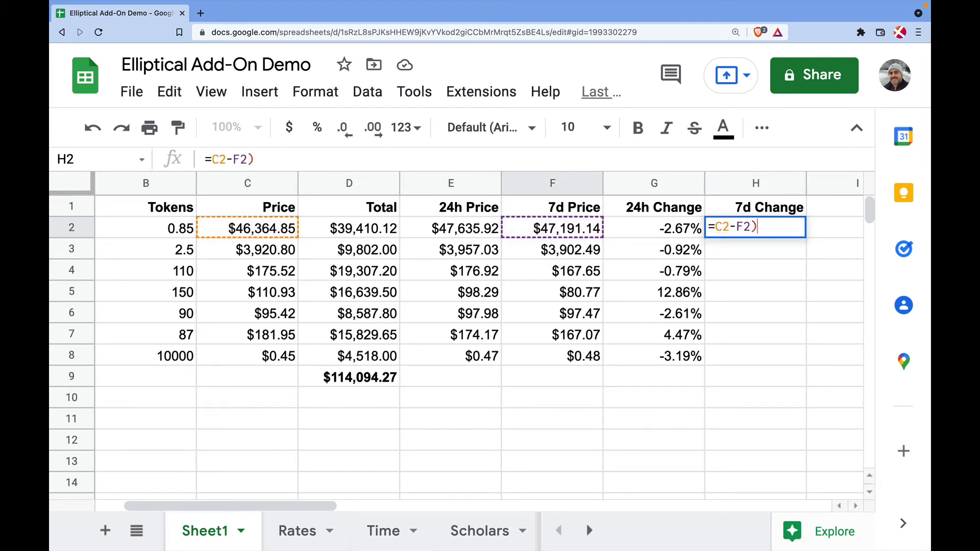
pyautogui.press('Left')
pyautogui.press('Left')
pyautogui.press('Left')
pyautogui.press('Left')
pyautogui.press('Left')
pyautogui.press('Left')
pyautogui.write('(')
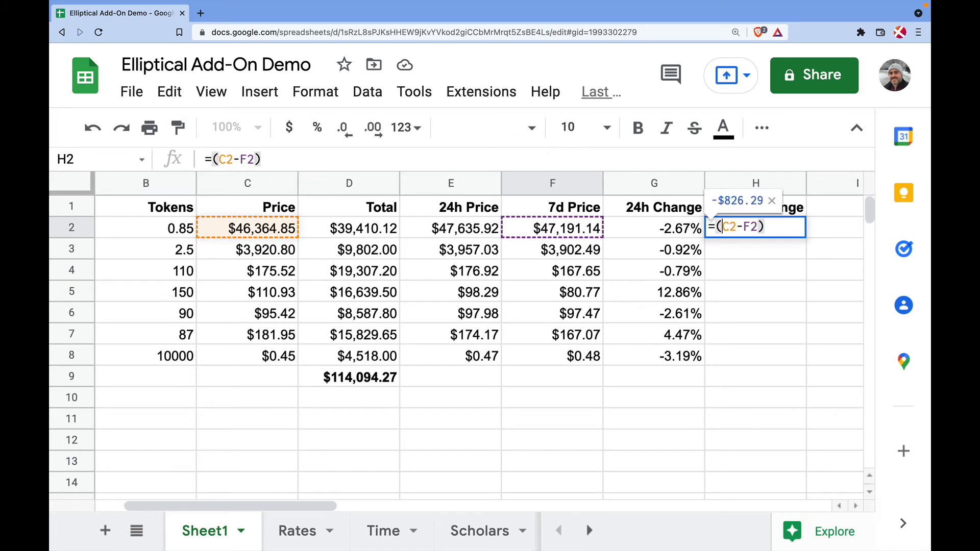
pyautogui.press('End')
pyautogui.write('/')
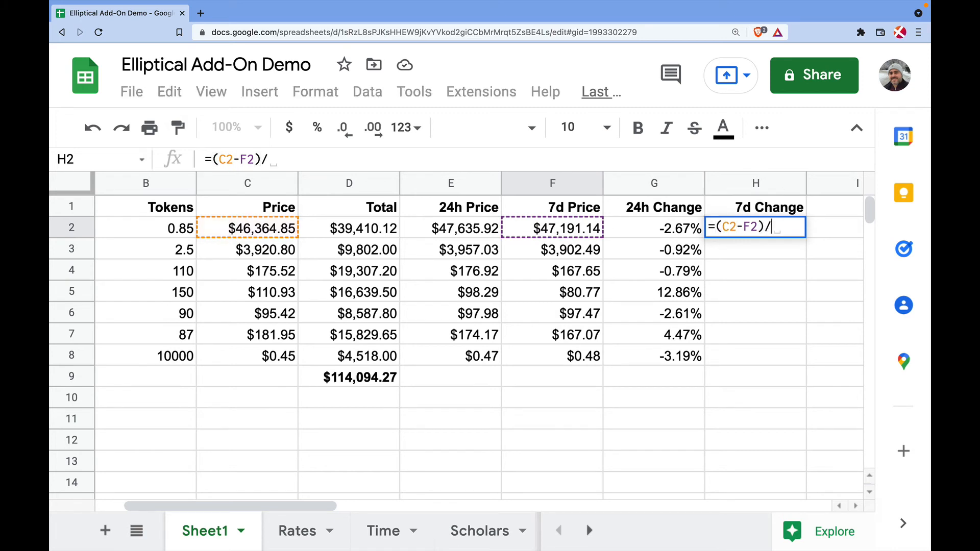
pyautogui.click(545, 230)
pyautogui.press('Return')
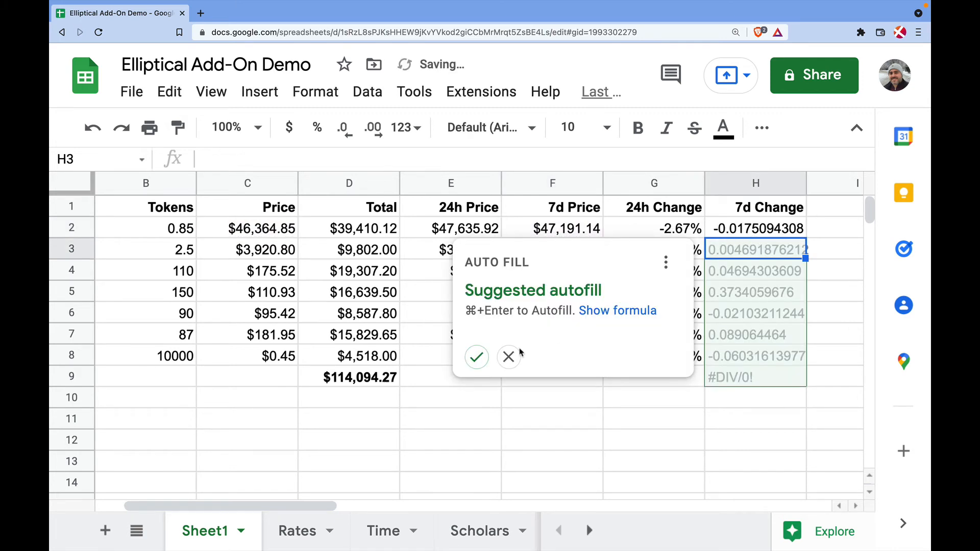
# Fill the formula down column H, clear H9's #DIV/0!, and format H2:H8 as percentages
pyautogui.click(479, 356)
pyautogui.click(743, 377)
pyautogui.press('Delete')
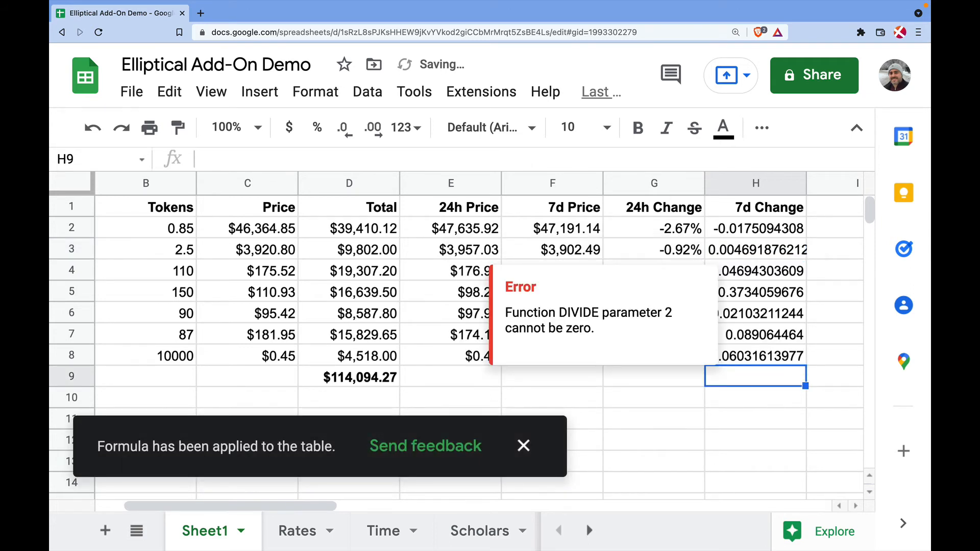
pyautogui.moveTo(778, 221); pyautogui.dragTo(775, 356)
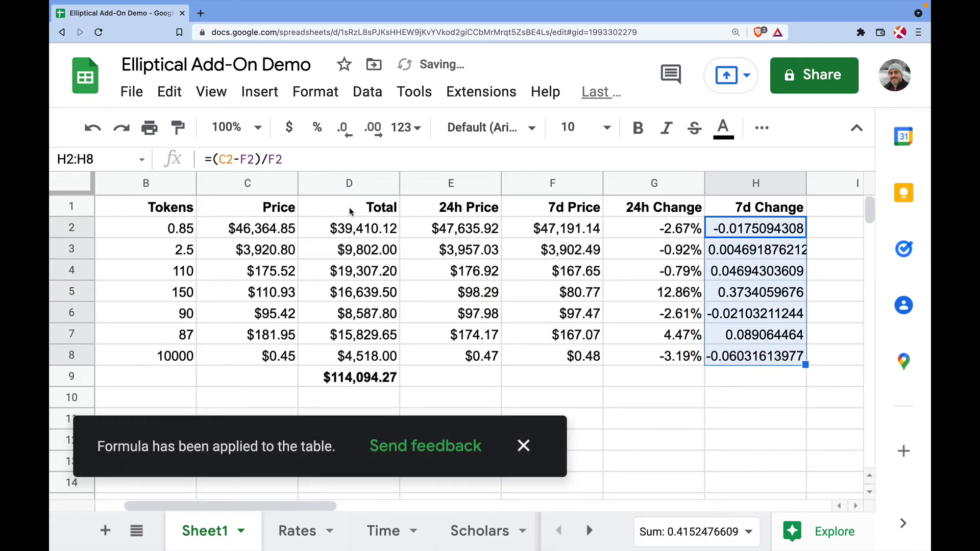
pyautogui.click(319, 125)
pyautogui.click(768, 405)
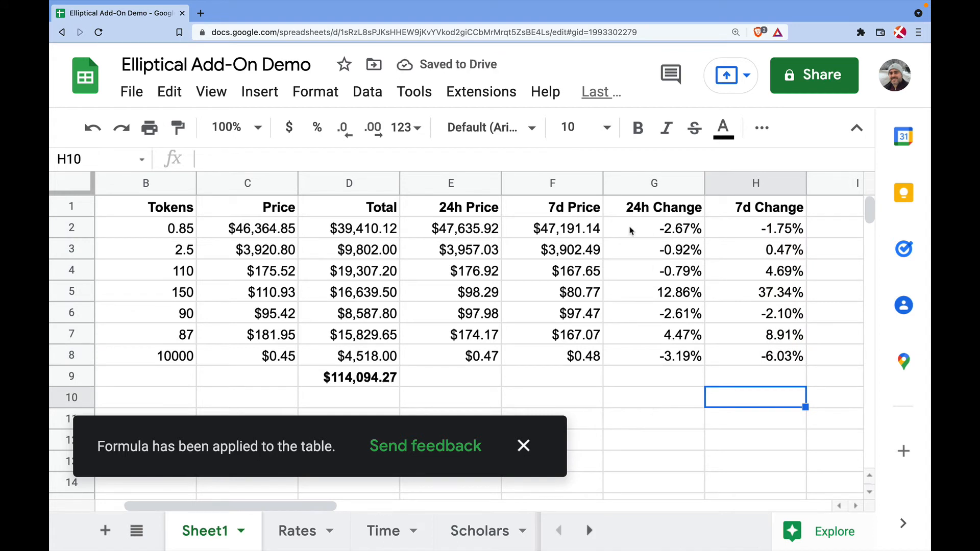
pyautogui.click(524, 446)
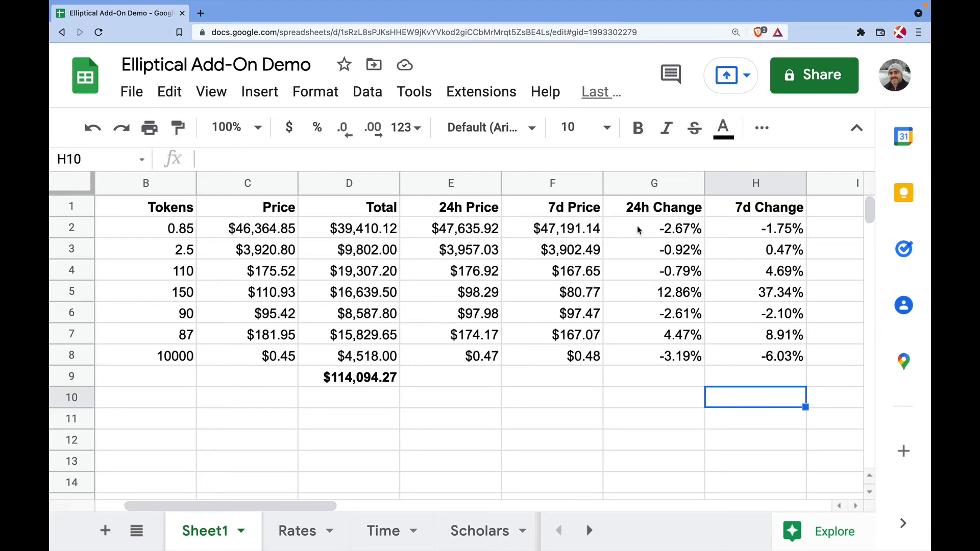
# Add a conditional format rule on G2:H8 making values less than or equal to 0 red
pyautogui.moveTo(638, 230); pyautogui.dragTo(759, 357)
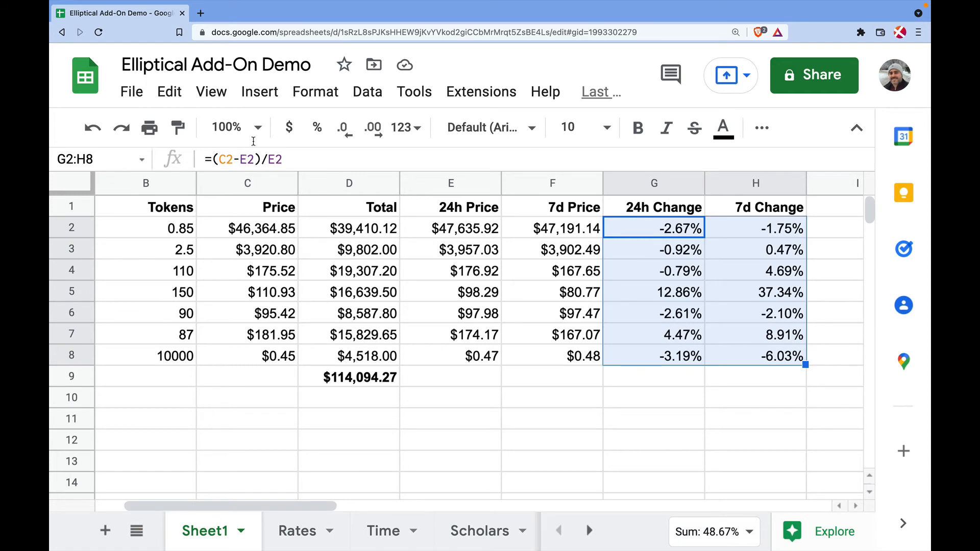
pyautogui.click(316, 93)
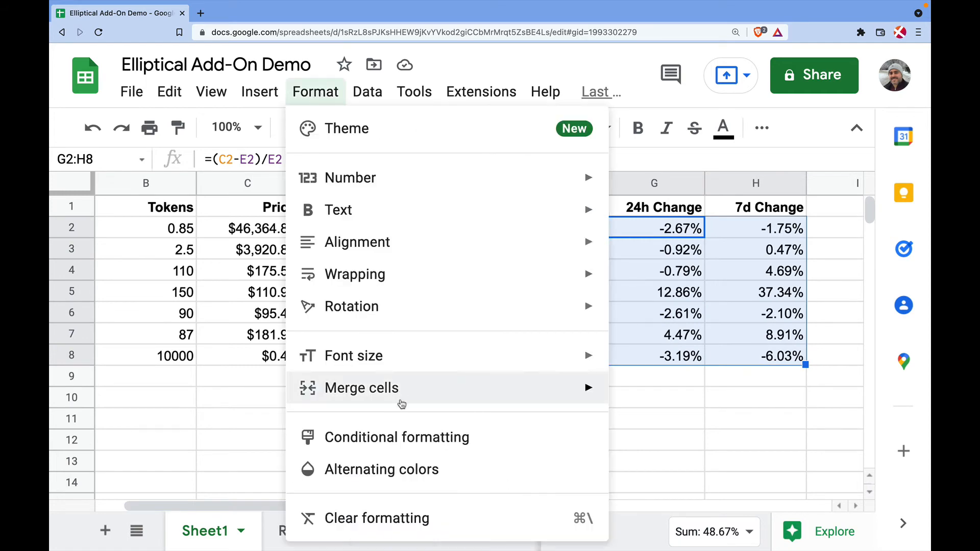
pyautogui.click(402, 438)
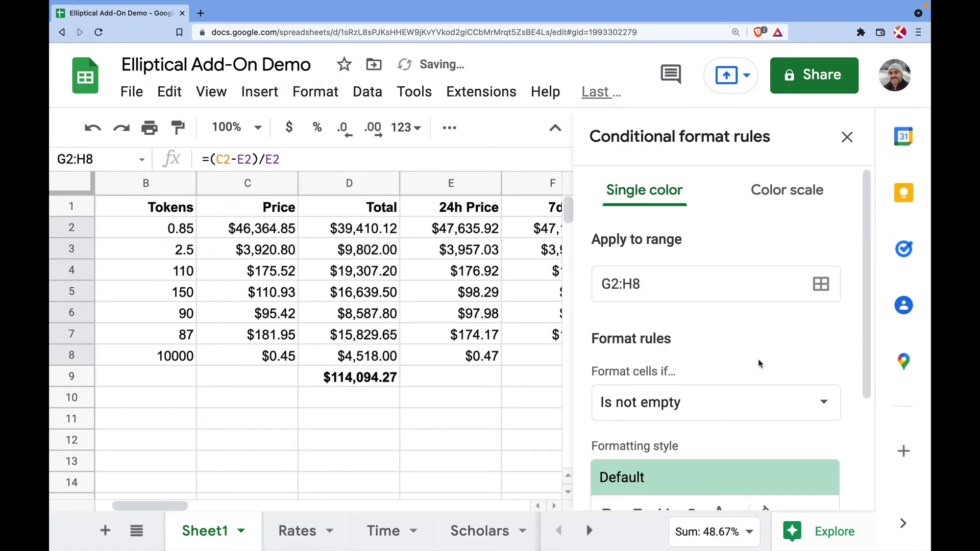
pyautogui.scroll(-3, 666, 293)
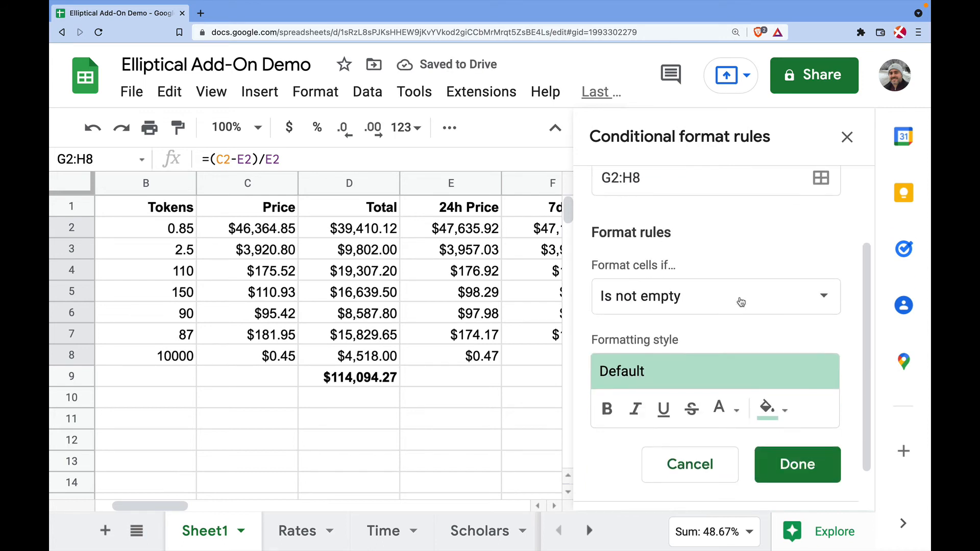
pyautogui.click(740, 299)
pyautogui.scroll(-3, 681, 429)
pyautogui.scroll(-5, 679, 433)
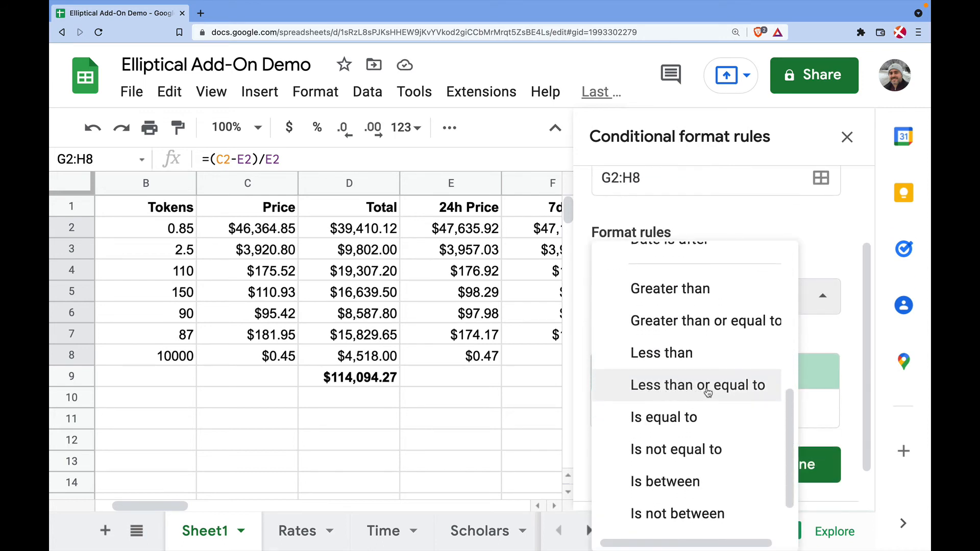
pyautogui.click(709, 391)
pyautogui.write('0')
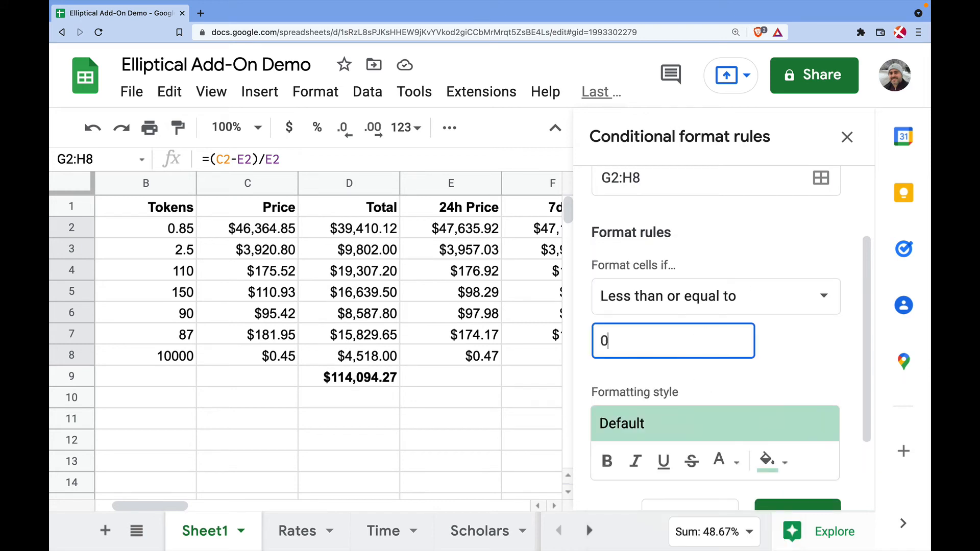
pyautogui.scroll(-2, 799, 375)
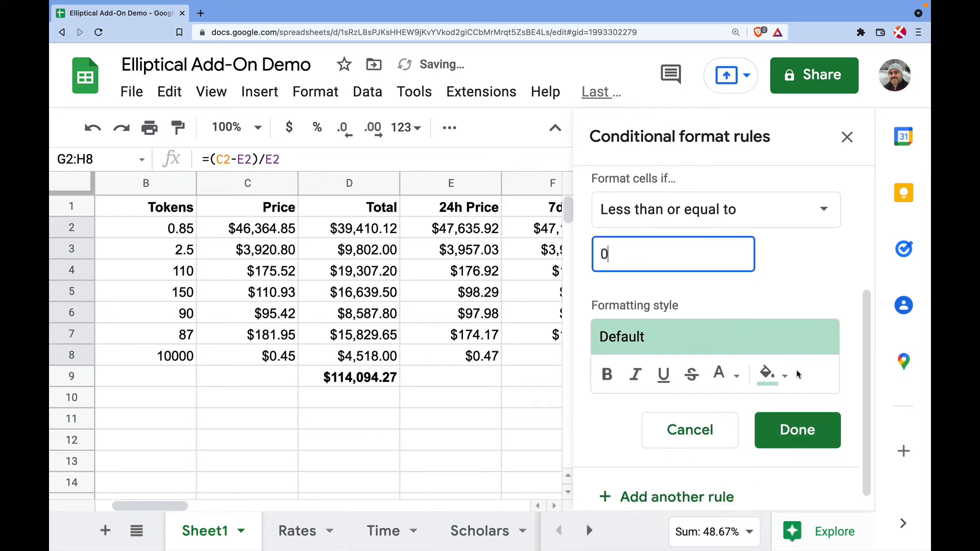
pyautogui.click(680, 337)
pyautogui.click(808, 204)
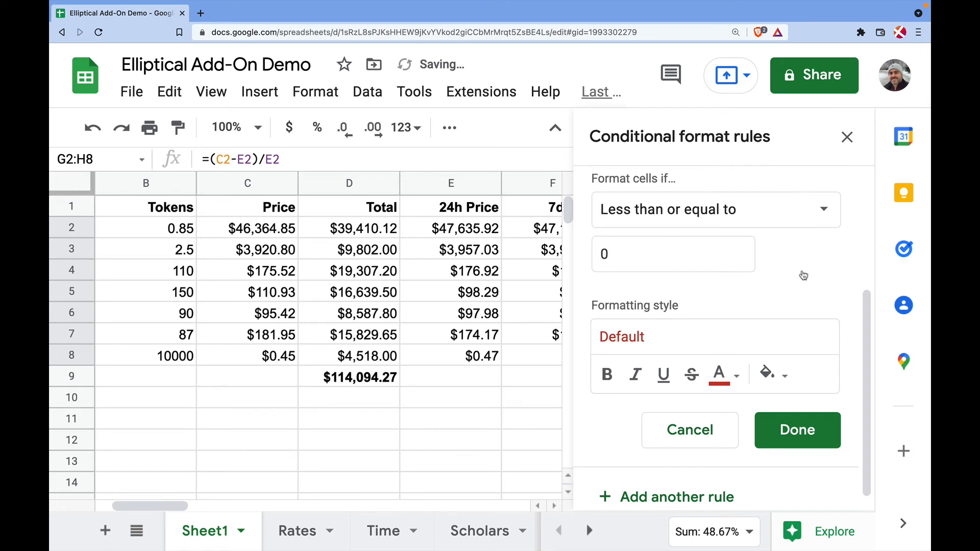
pyautogui.click(795, 431)
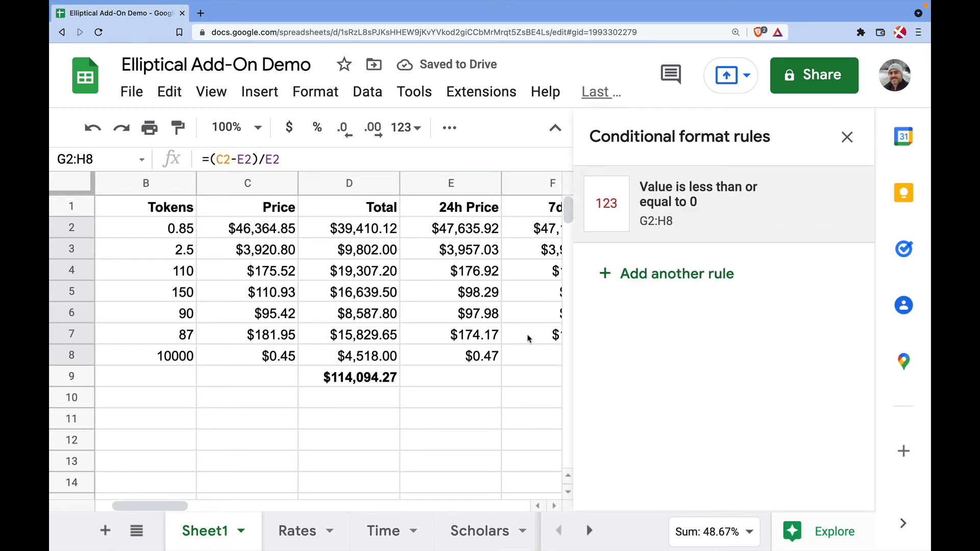
pyautogui.hscroll(5, 529, 337)
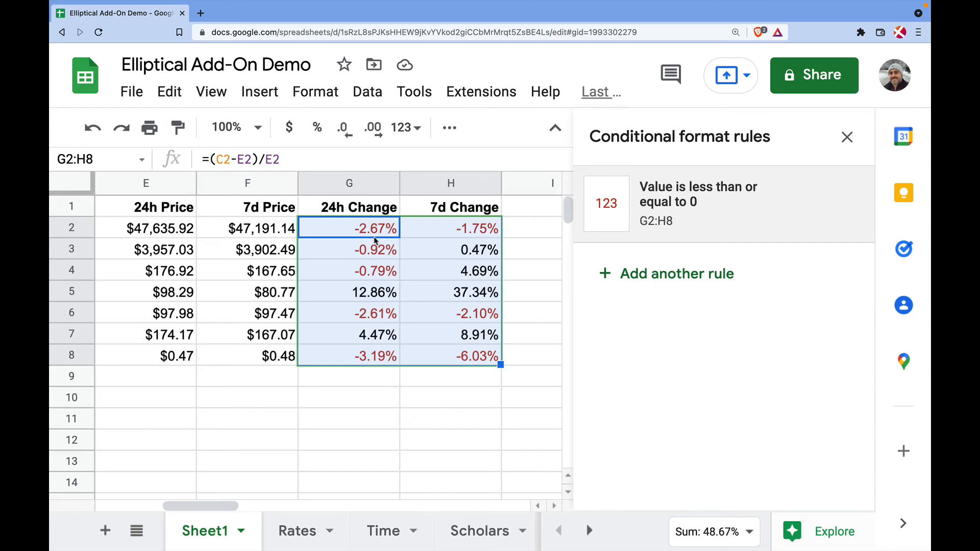
# Add a second rule on G2:H8 giving values greater than or equal to 0 green text
pyautogui.click(651, 274)
pyautogui.scroll(-1, 658, 367)
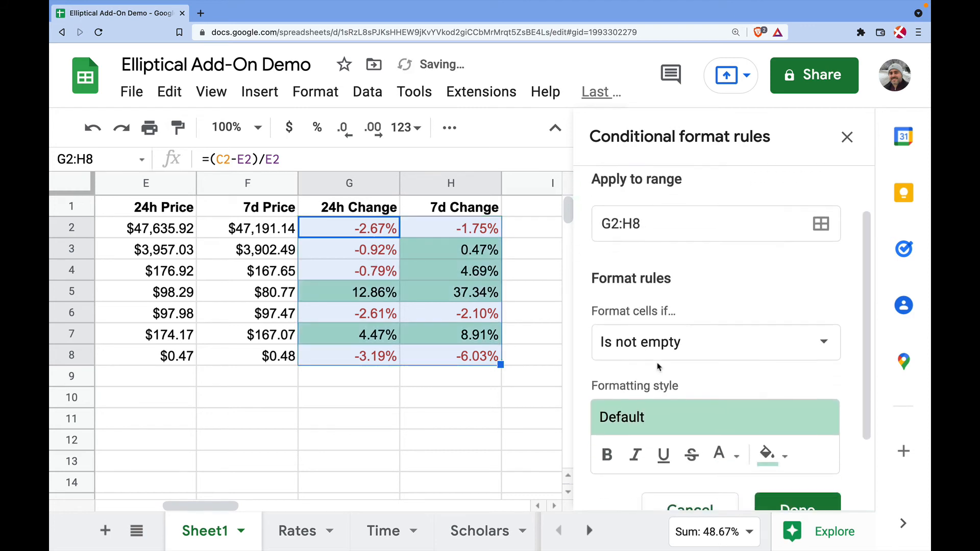
pyautogui.click(741, 343)
pyautogui.scroll(-8, 741, 342)
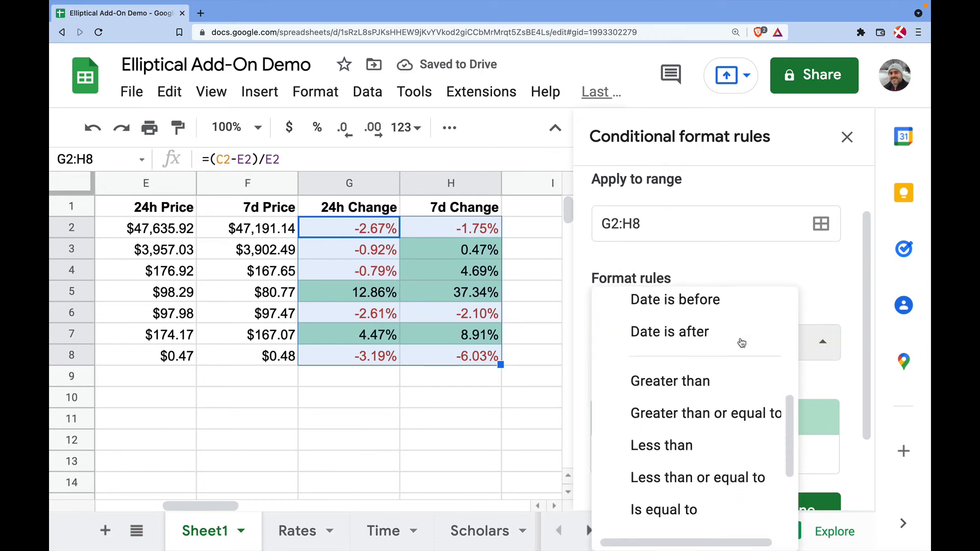
pyautogui.scroll(3, 741, 342)
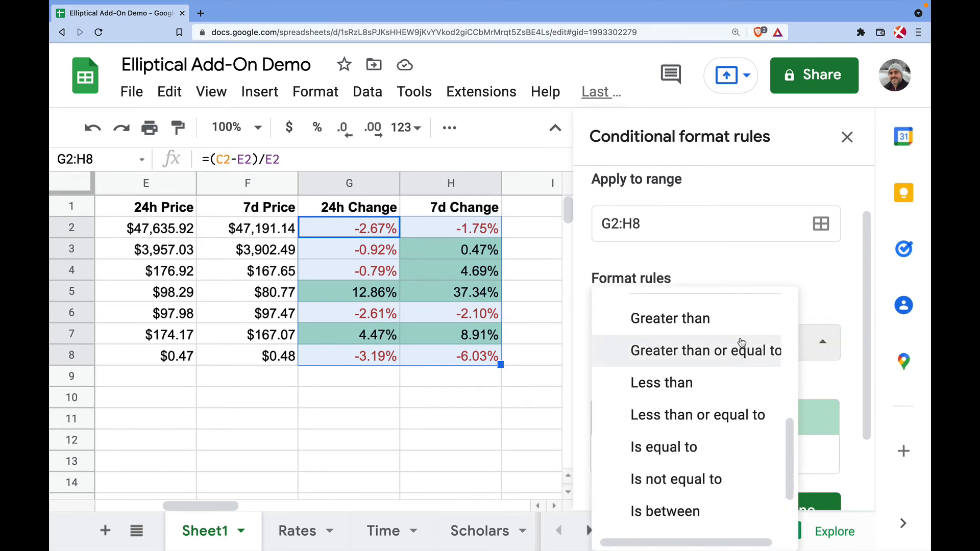
pyautogui.click(663, 313)
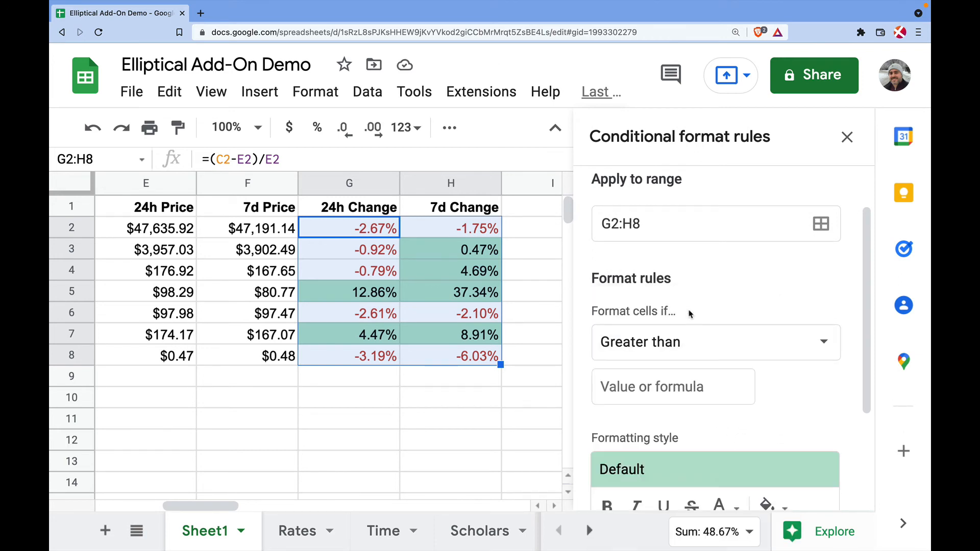
pyautogui.click(701, 345)
pyautogui.click(688, 382)
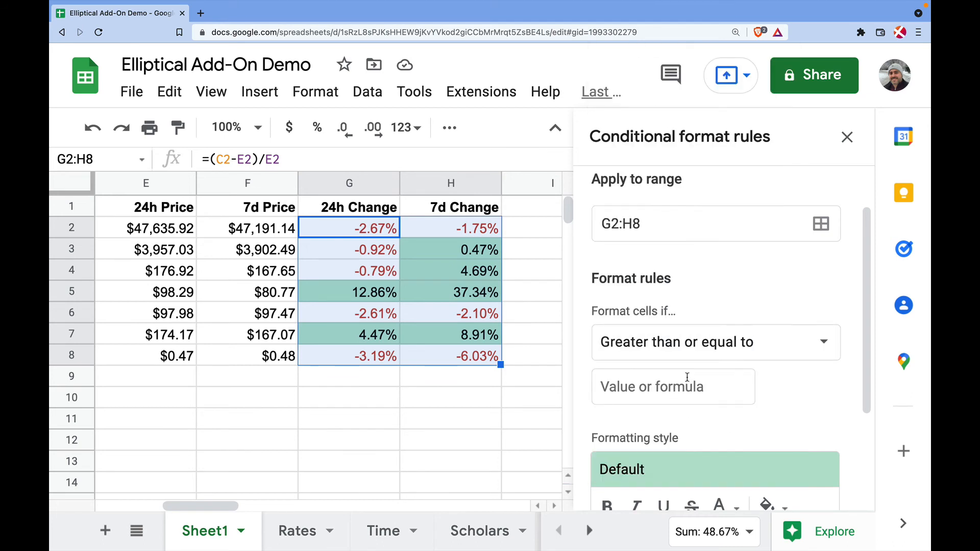
pyautogui.click(650, 387)
pyautogui.write('0')
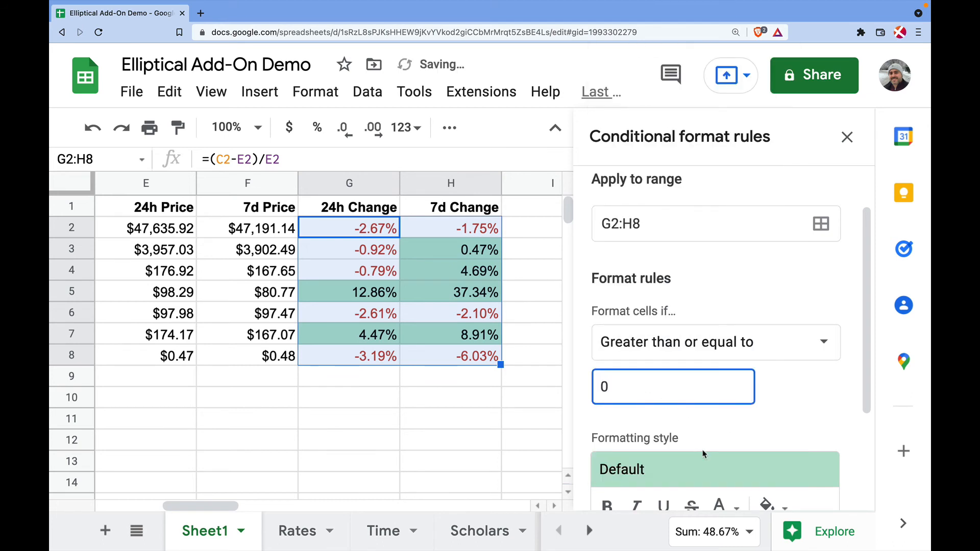
pyautogui.scroll(-3, 700, 369)
pyautogui.click(700, 368)
pyautogui.click(637, 219)
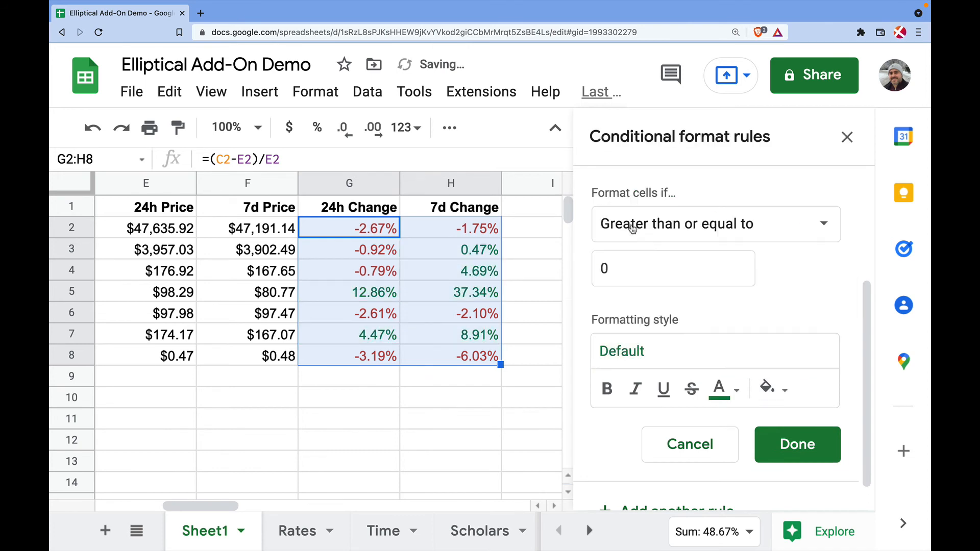
pyautogui.click(792, 443)
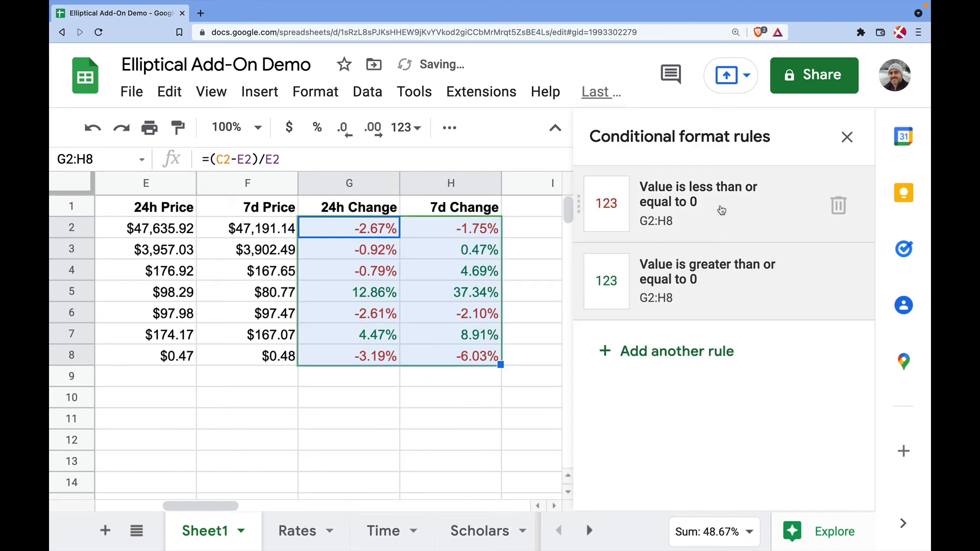
# Change the red rule's condition to strictly less than 0 and close the rules panel
pyautogui.click(721, 212)
pyautogui.scroll(-3, 686, 332)
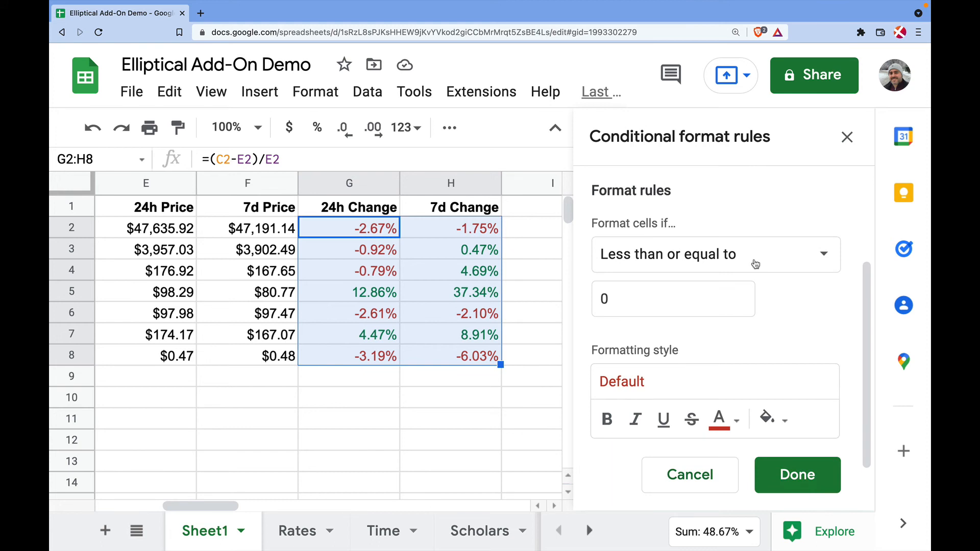
pyautogui.click(755, 264)
pyautogui.click(704, 266)
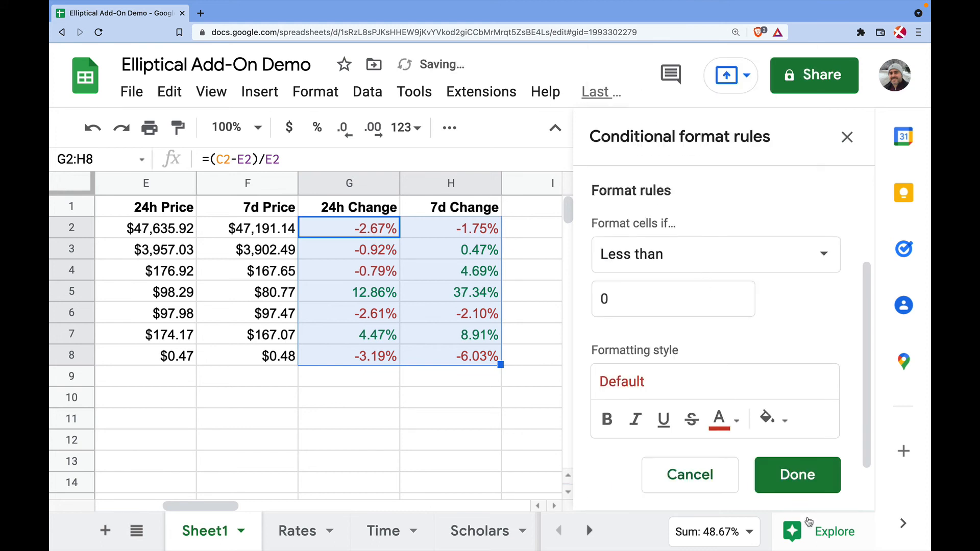
pyautogui.click(811, 482)
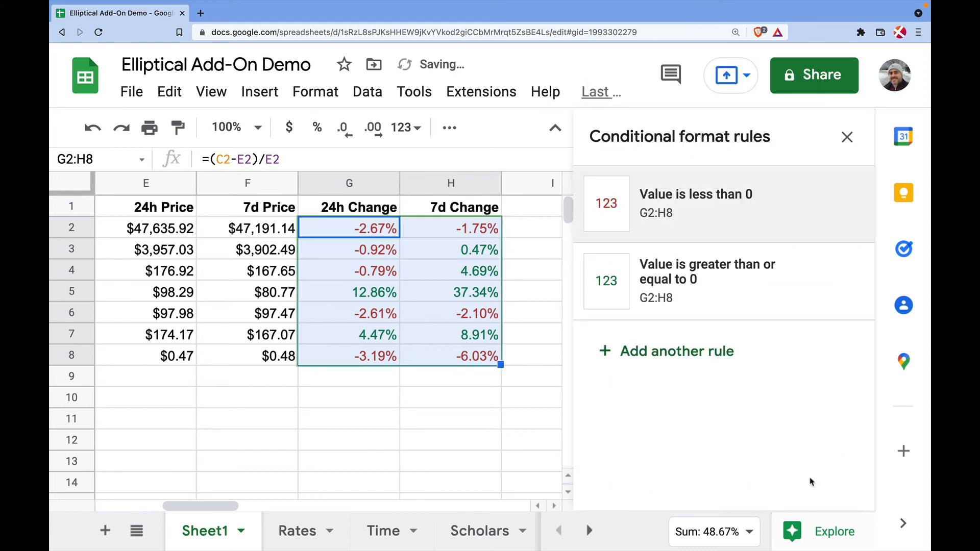
pyautogui.click(848, 137)
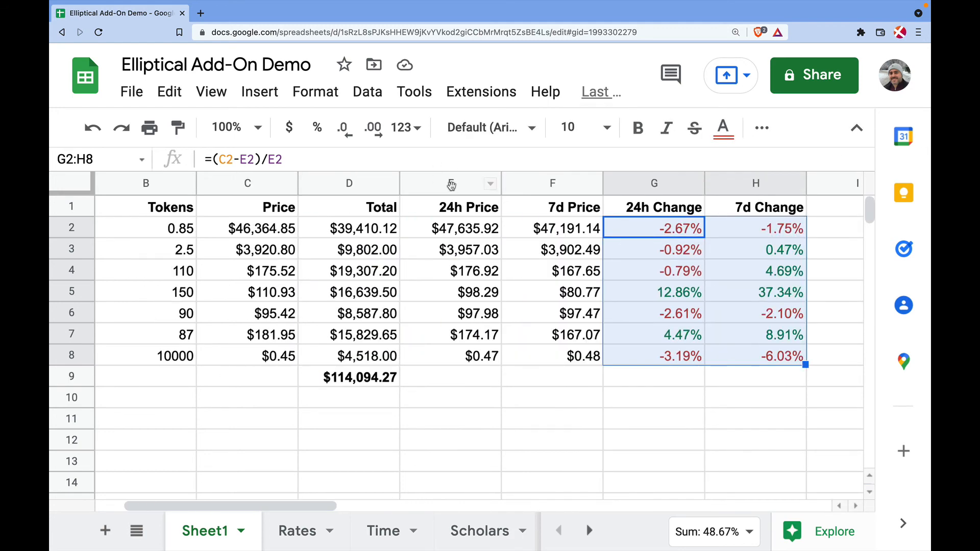
# Hide the 24h Price and 7d Price columns E and F
pyautogui.moveTo(456, 183); pyautogui.dragTo(552, 183)
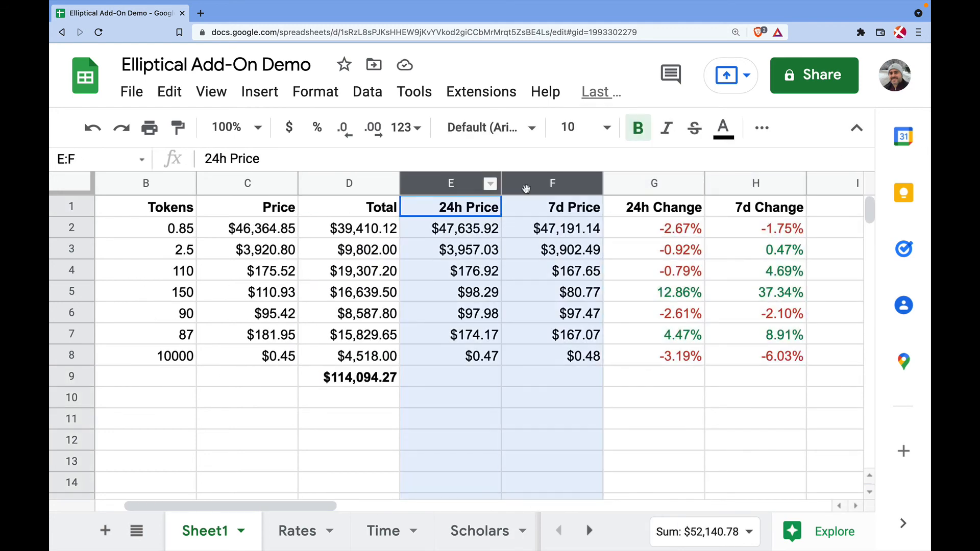
pyautogui.rightClick(450, 183)
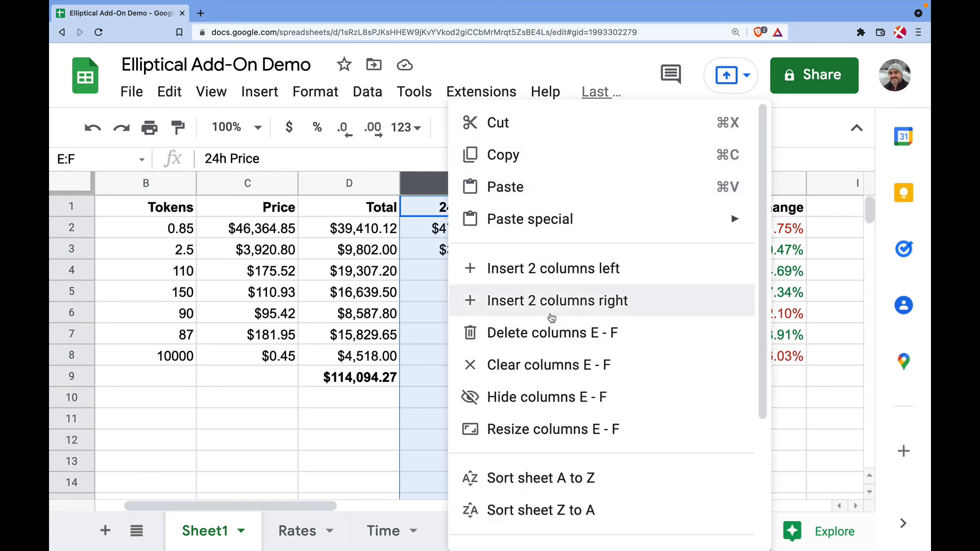
pyautogui.click(536, 397)
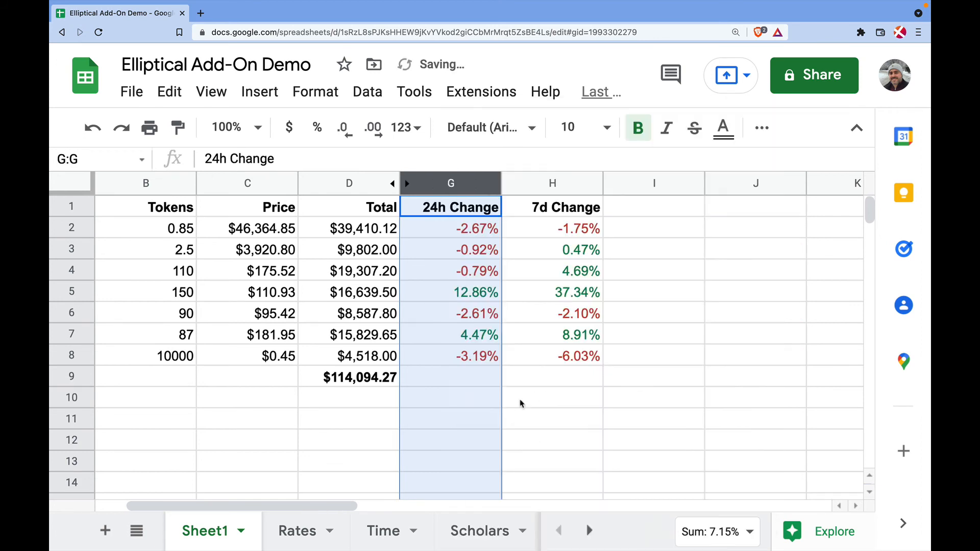
pyautogui.click(535, 404)
# Fill the header row B1:H1 with light grey
pyautogui.moveTo(125, 207); pyautogui.dragTo(551, 207)
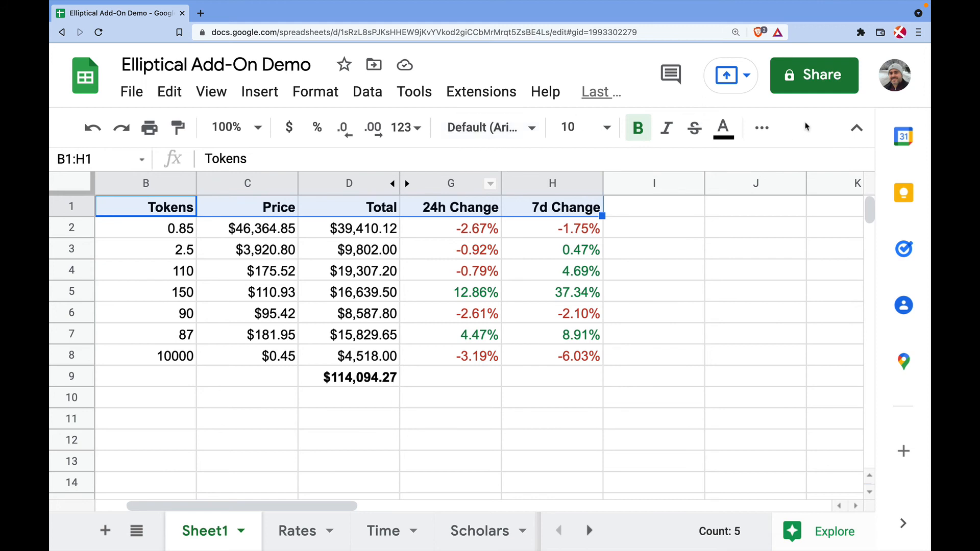
pyautogui.click(762, 128)
pyautogui.click(341, 163)
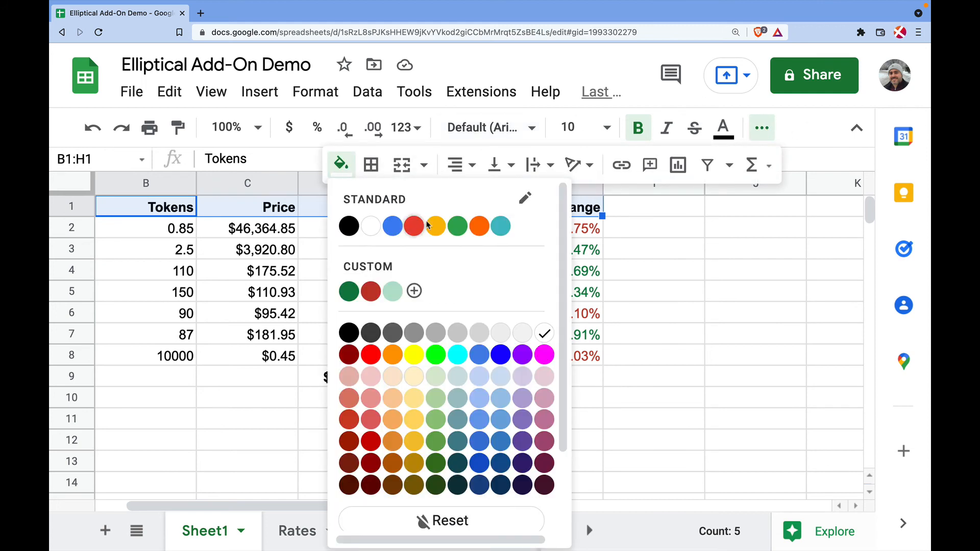
pyautogui.click(494, 333)
pyautogui.click(756, 311)
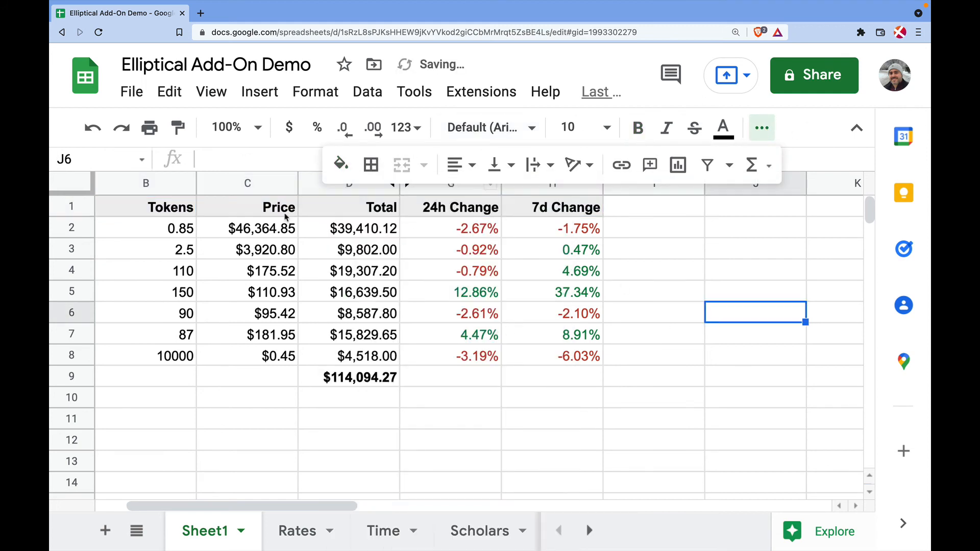
pyautogui.moveTo(139, 207); pyautogui.dragTo(592, 361)
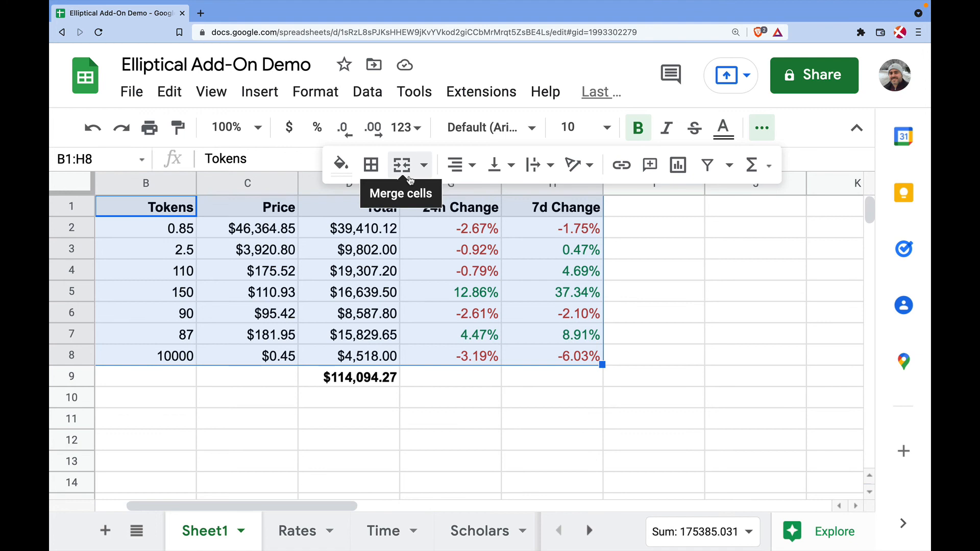
pyautogui.click(708, 173)
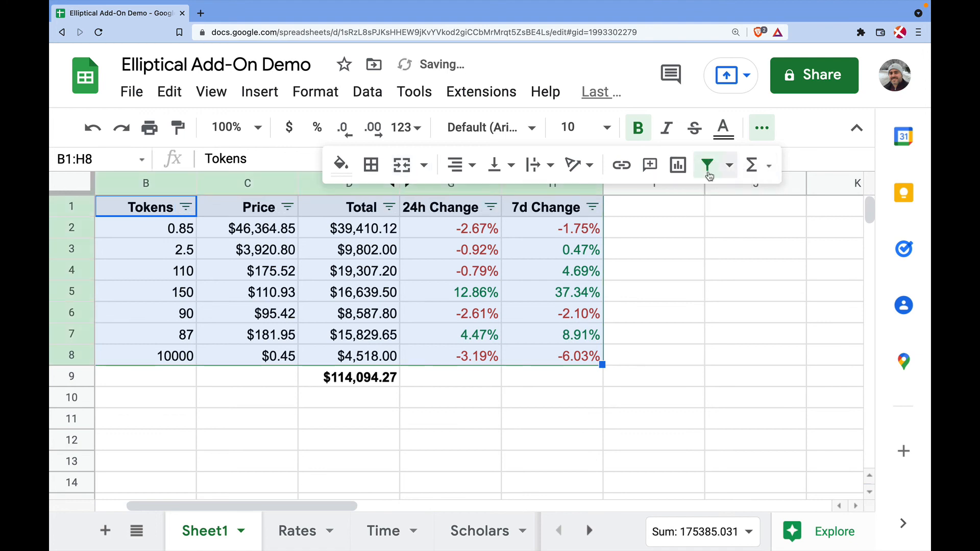
pyautogui.click(649, 372)
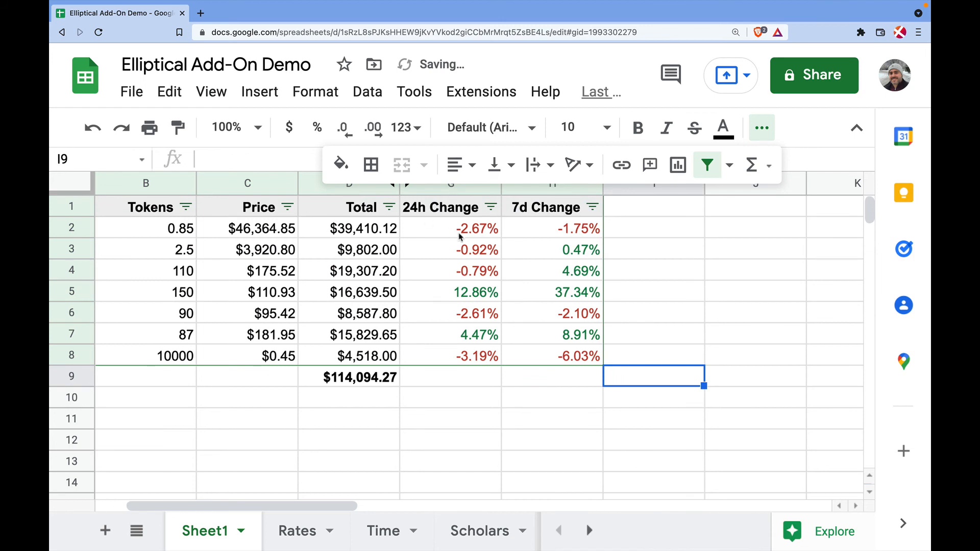
pyautogui.click(490, 207)
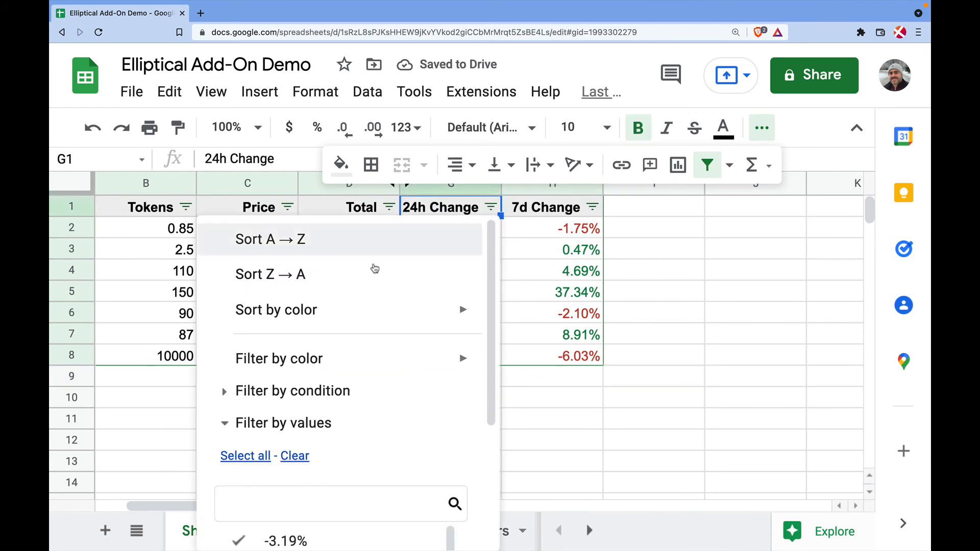
pyautogui.click(335, 281)
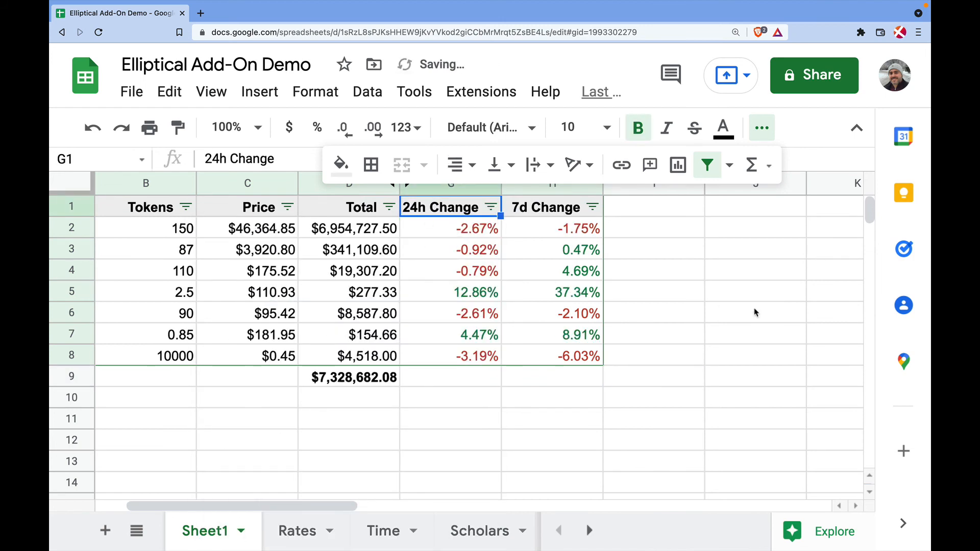
pyautogui.click(491, 208)
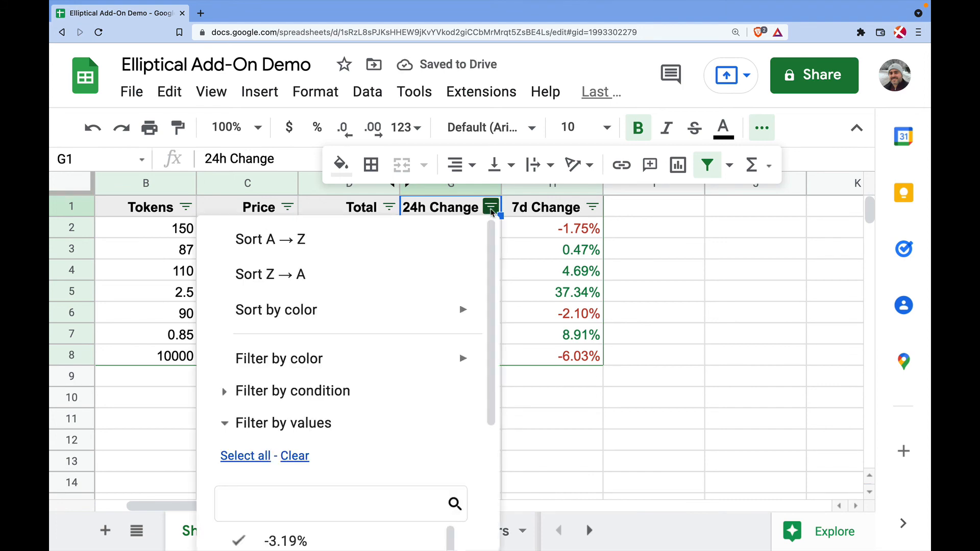
pyautogui.click(294, 276)
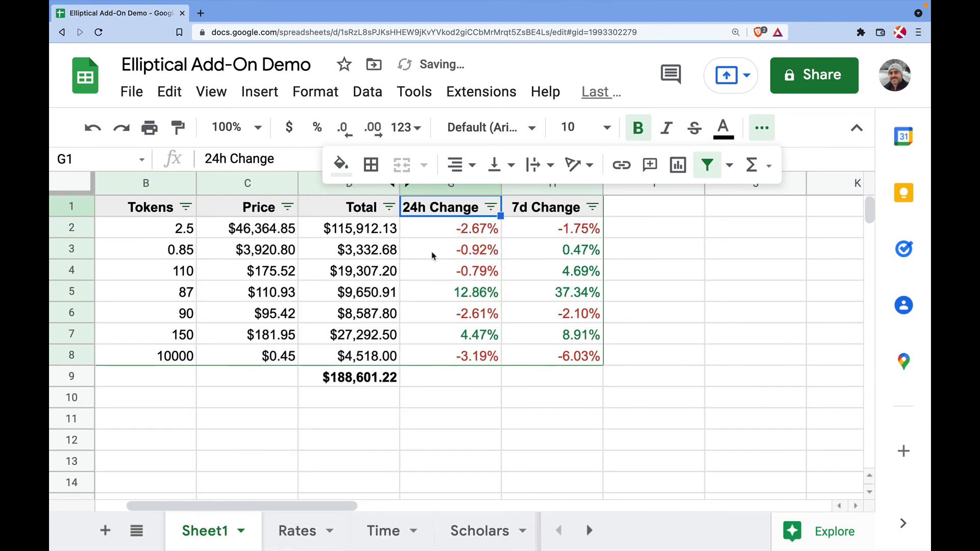
pyautogui.click(491, 207)
pyautogui.click(317, 243)
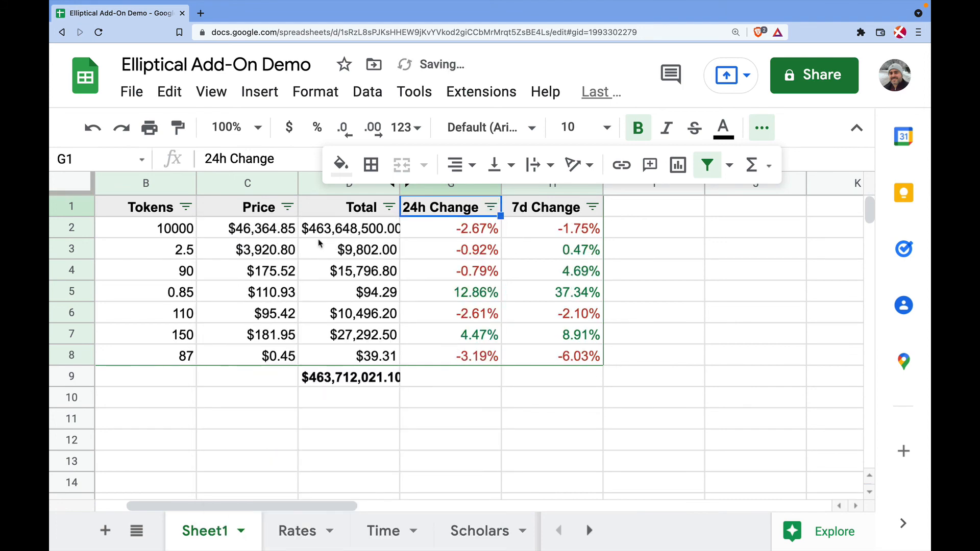
pyautogui.hscroll(-2, 522, 281)
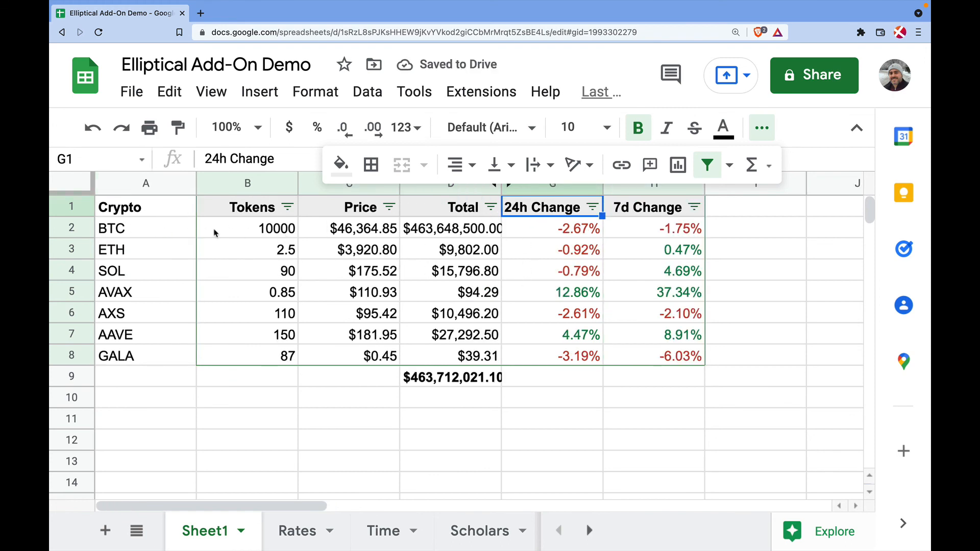
pyautogui.press('super+z')
pyautogui.press('super+z')
pyautogui.press('super+z')
pyautogui.press('super+z')
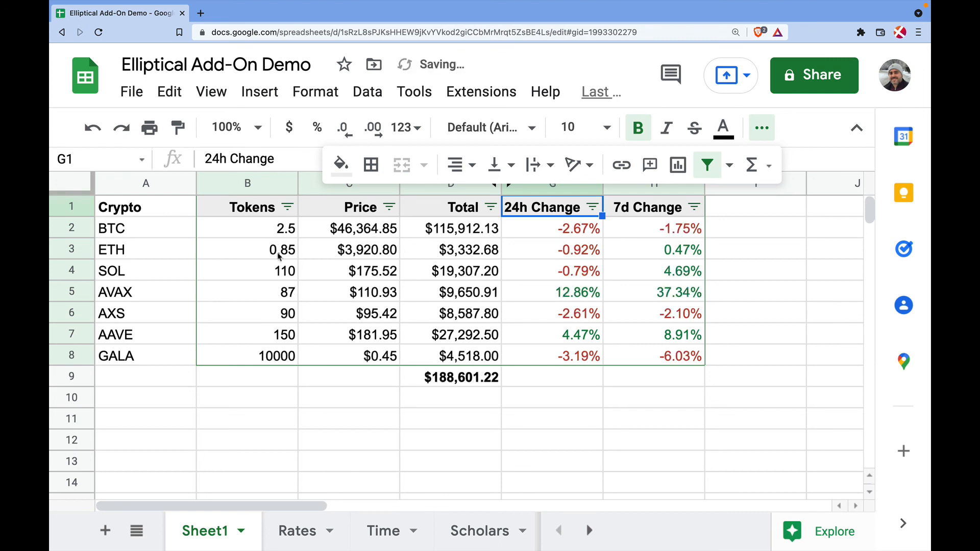
# Fill the Crypto header cell A1 with the same light grey
pyautogui.click(154, 212)
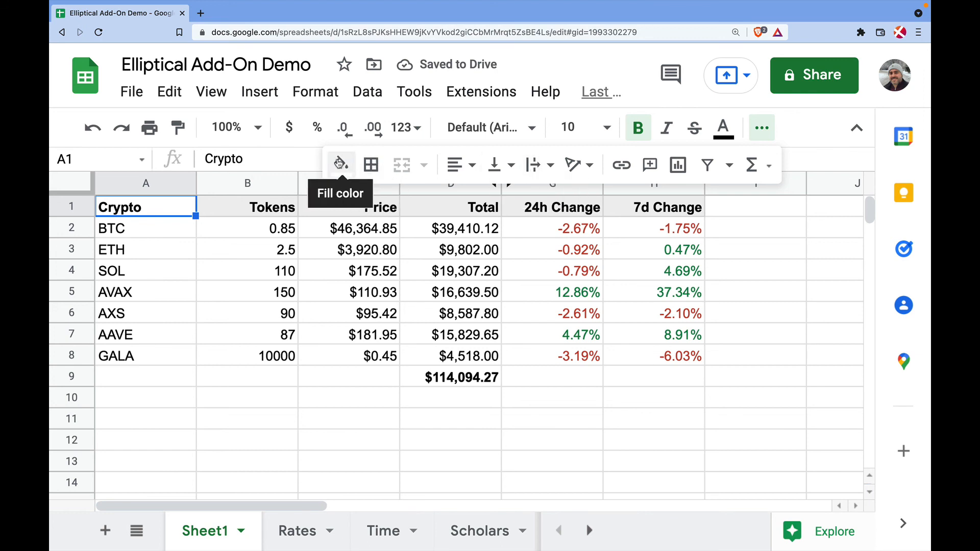
pyautogui.click(340, 163)
pyautogui.click(500, 333)
pyautogui.click(631, 393)
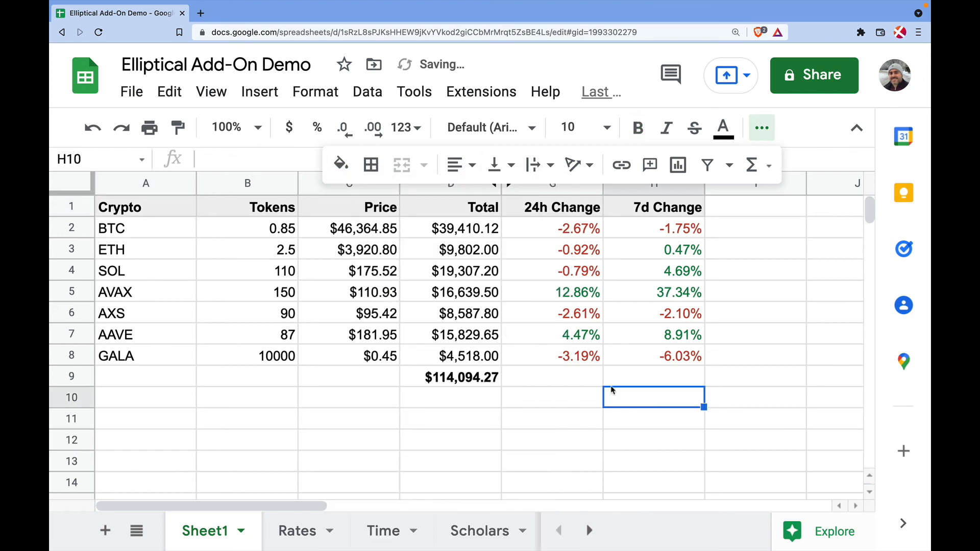
# Add a filter over A1:H8 and sort the rows by 7d Change, smallest first
pyautogui.moveTo(123, 209); pyautogui.dragTo(687, 357)
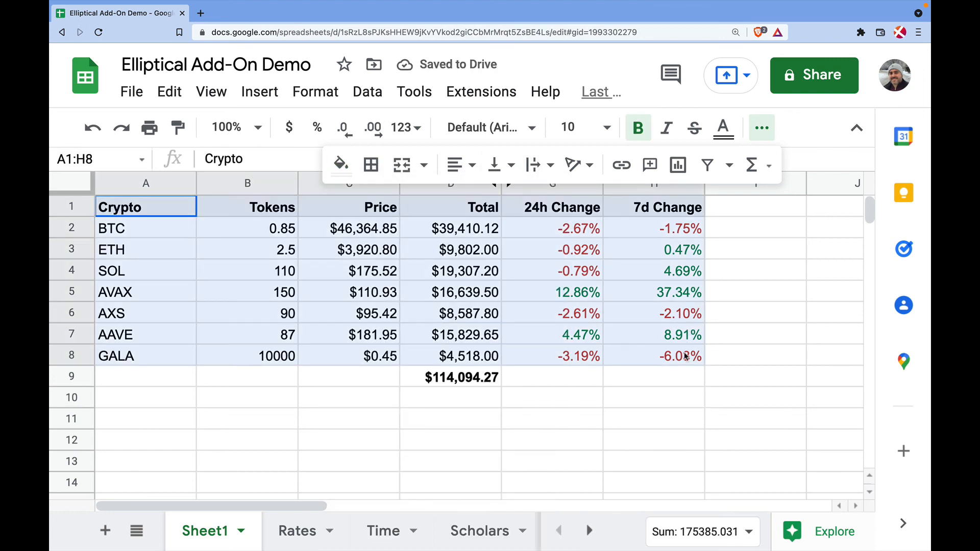
pyautogui.click(703, 170)
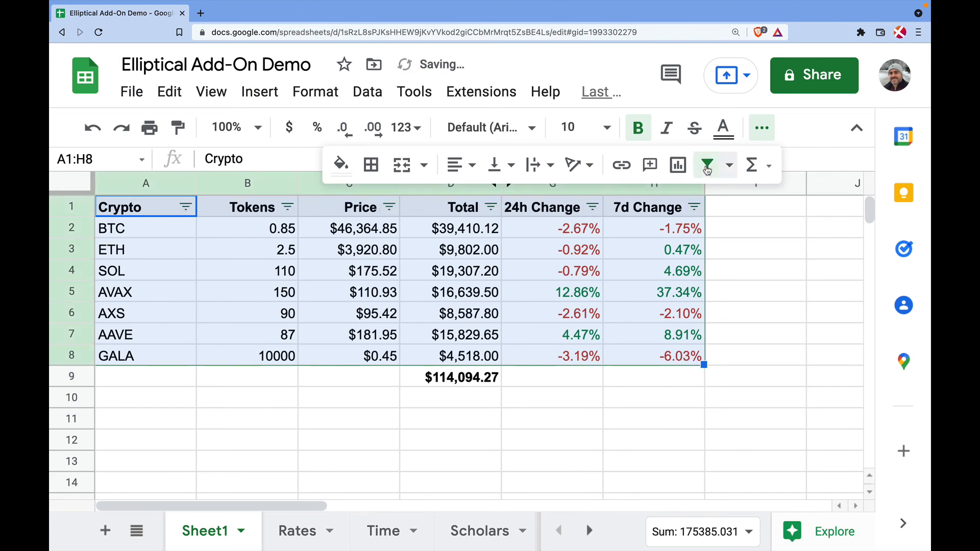
pyautogui.click(569, 443)
pyautogui.click(592, 207)
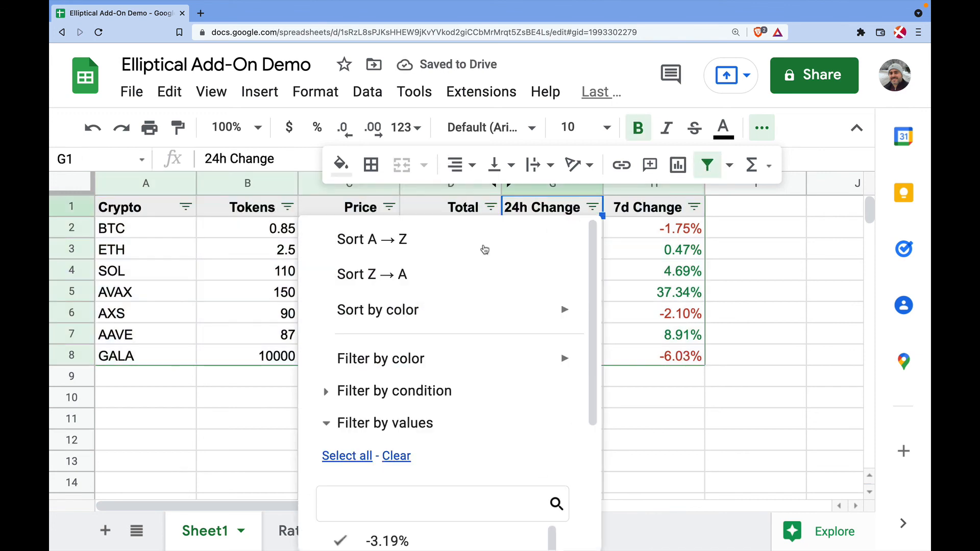
pyautogui.click(429, 274)
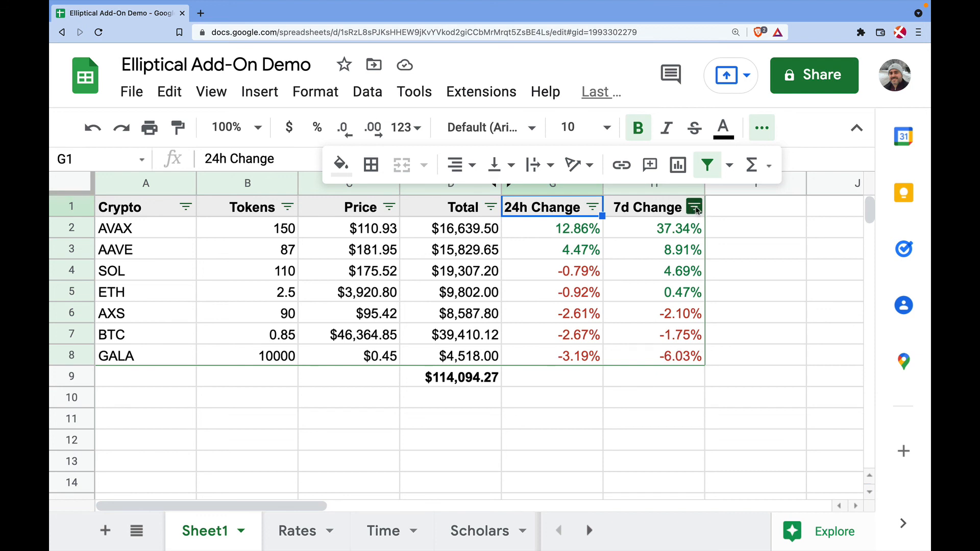
pyautogui.click(695, 208)
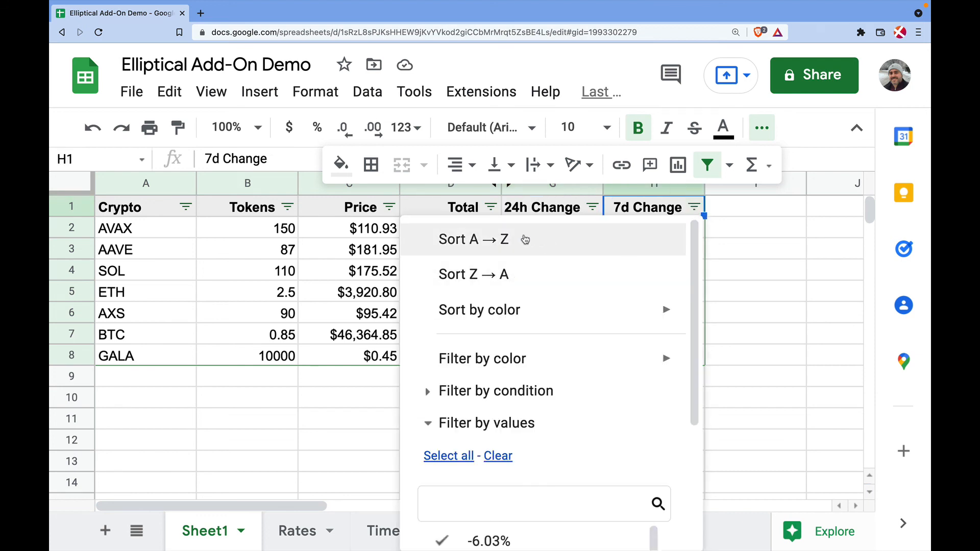
pyautogui.click(567, 240)
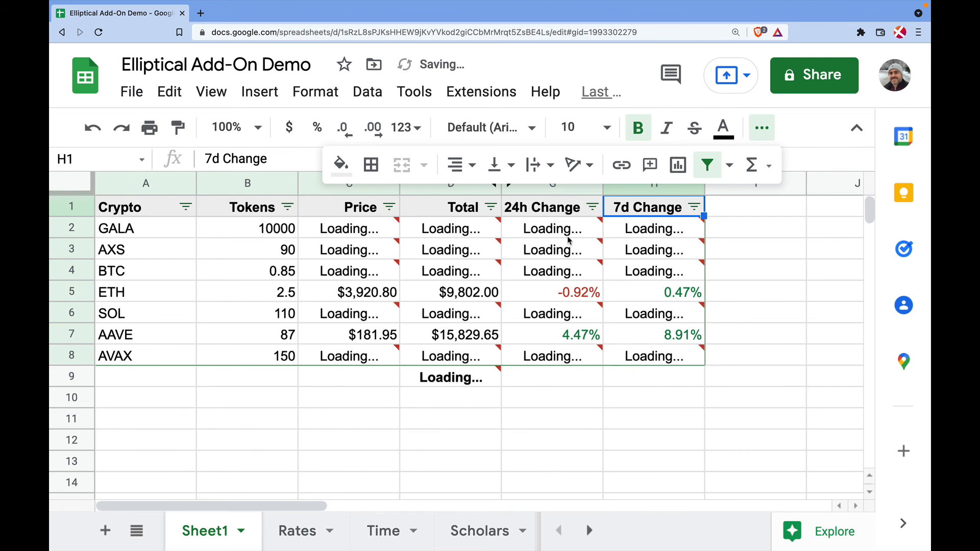